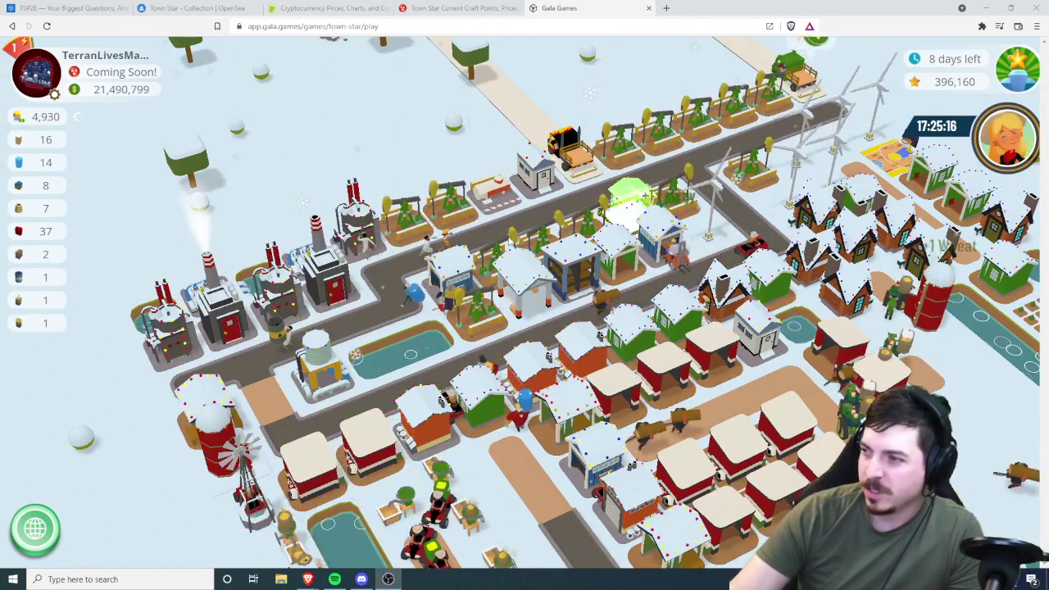
# Pan to the Express Depot, view its selling screen (cotton truck needs 10 units), then close it.
pyautogui.press('d')
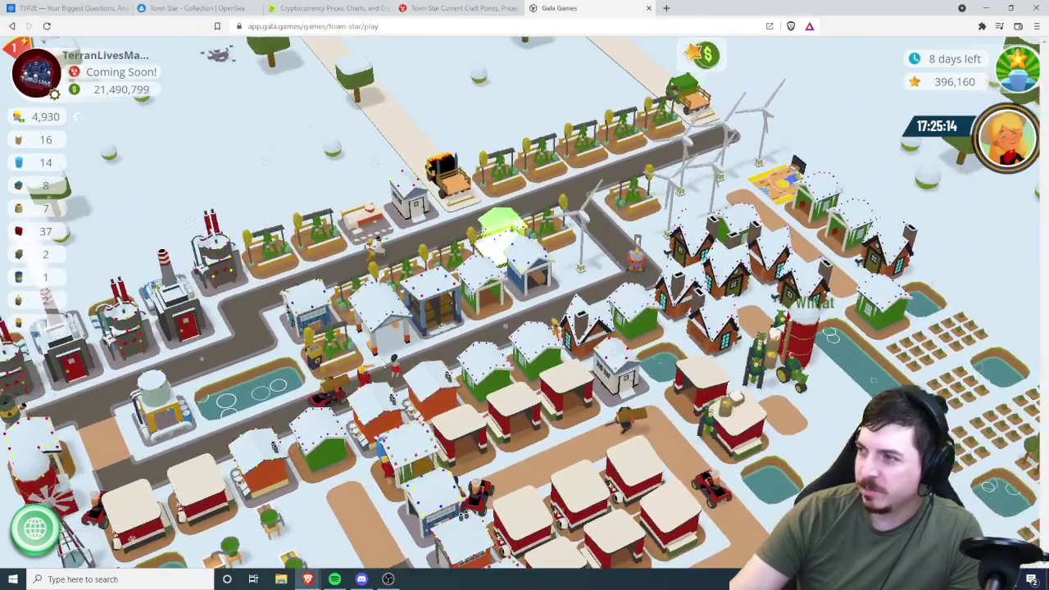
pyautogui.press('w')
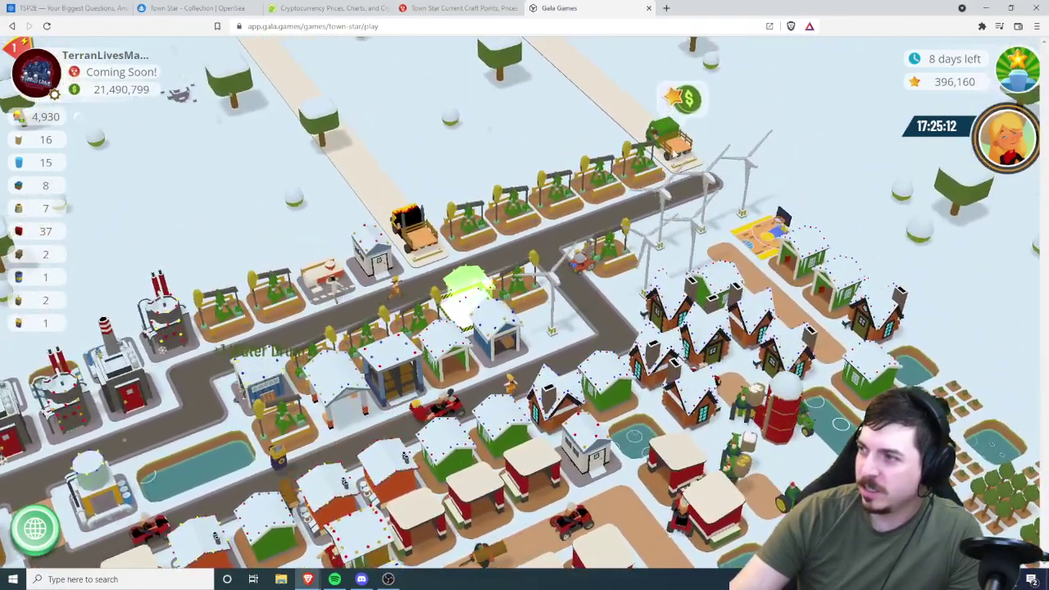
pyautogui.press('s')
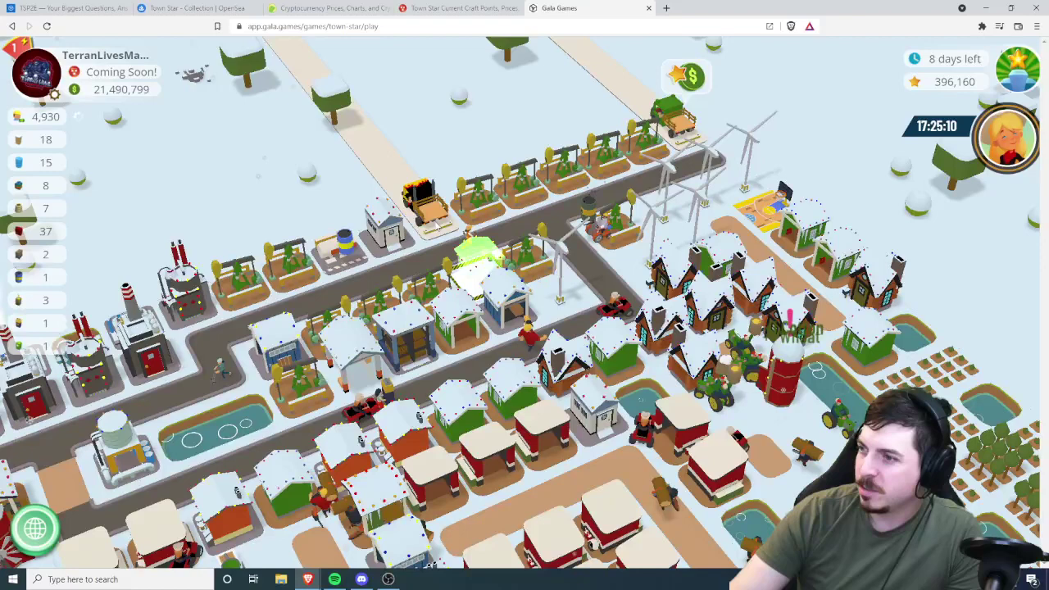
pyautogui.click(422, 199)
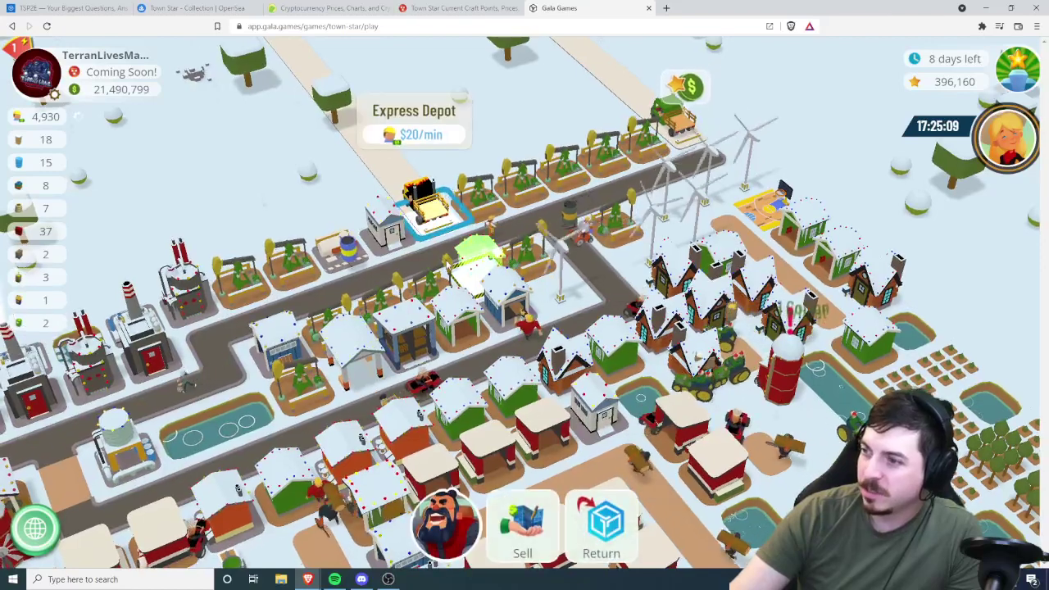
pyautogui.click(523, 524)
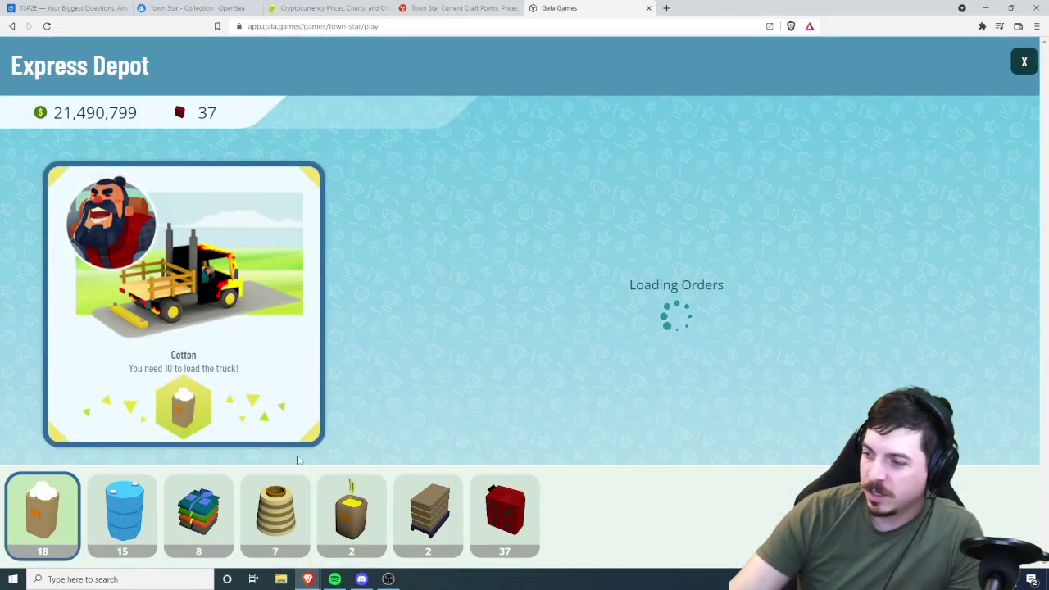
pyautogui.click(1023, 63)
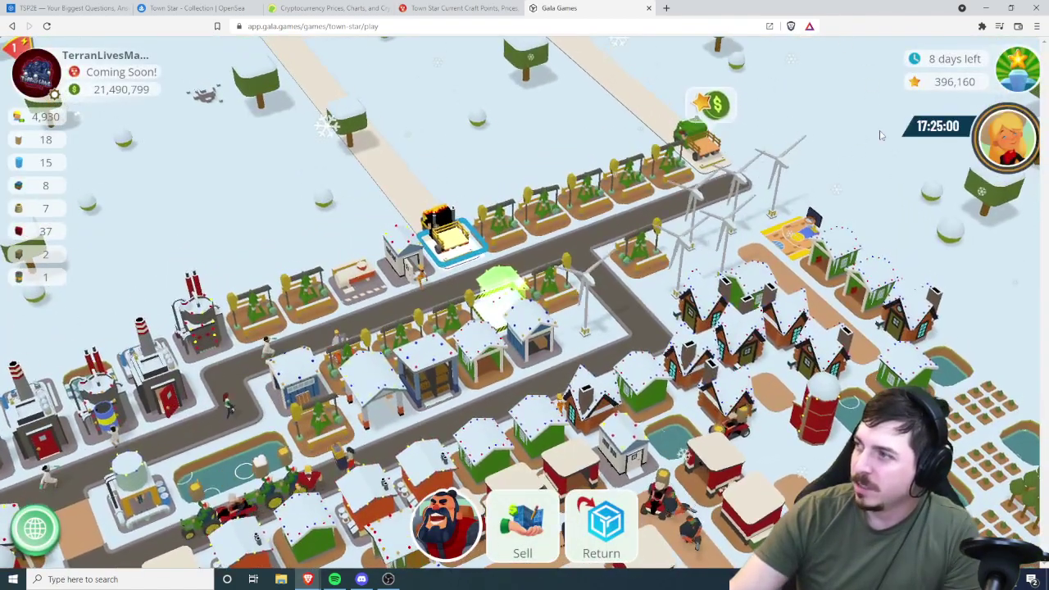
# Open Tampermonkey's menu from Extensions, dismiss the permissions warning, and reopen the menu.
pyautogui.click(982, 27)
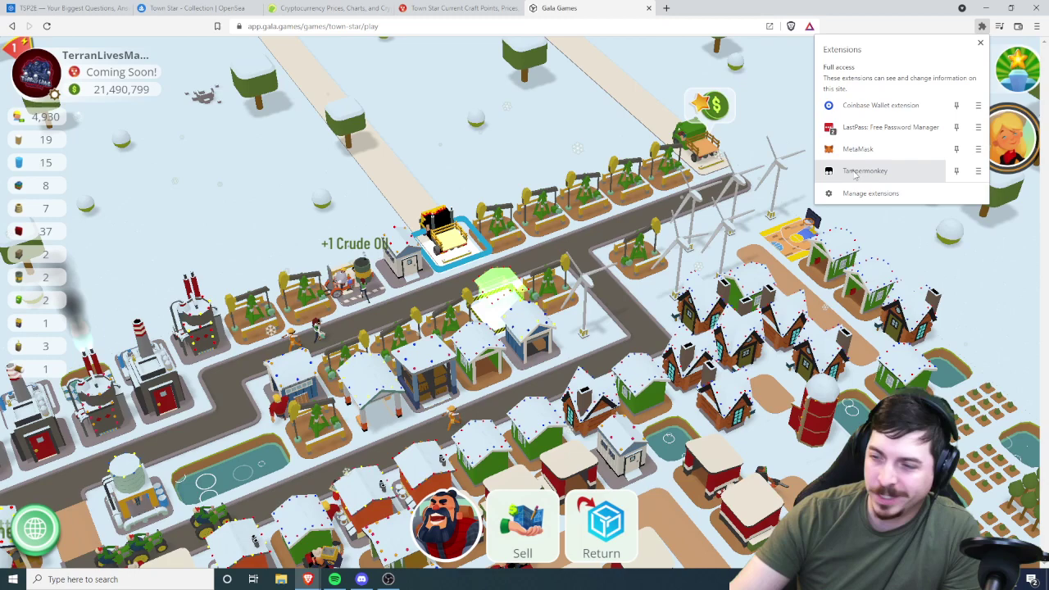
pyautogui.click(855, 173)
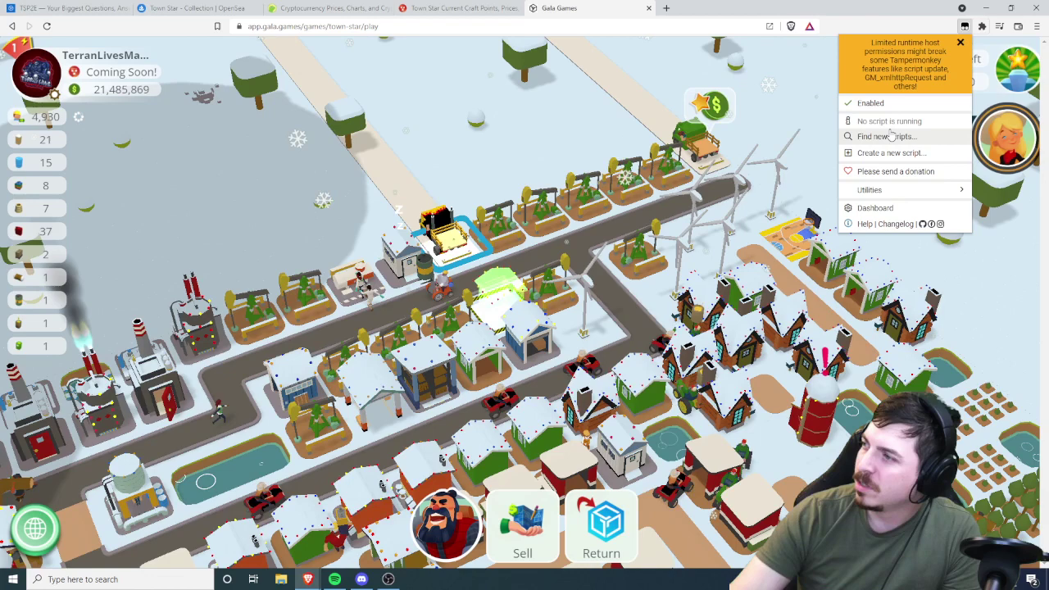
pyautogui.click(960, 42)
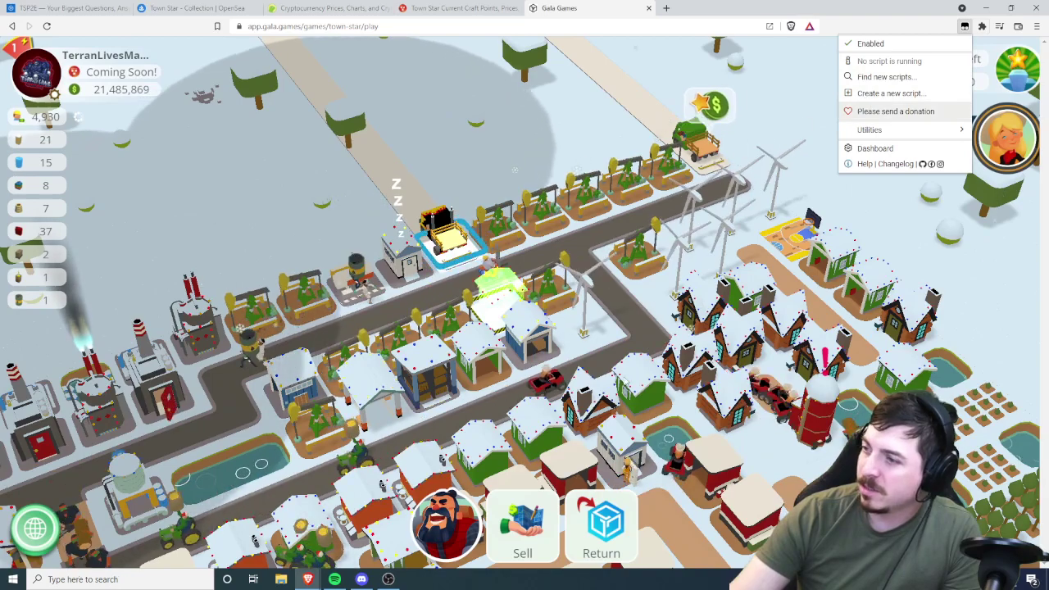
pyautogui.press('Escape')
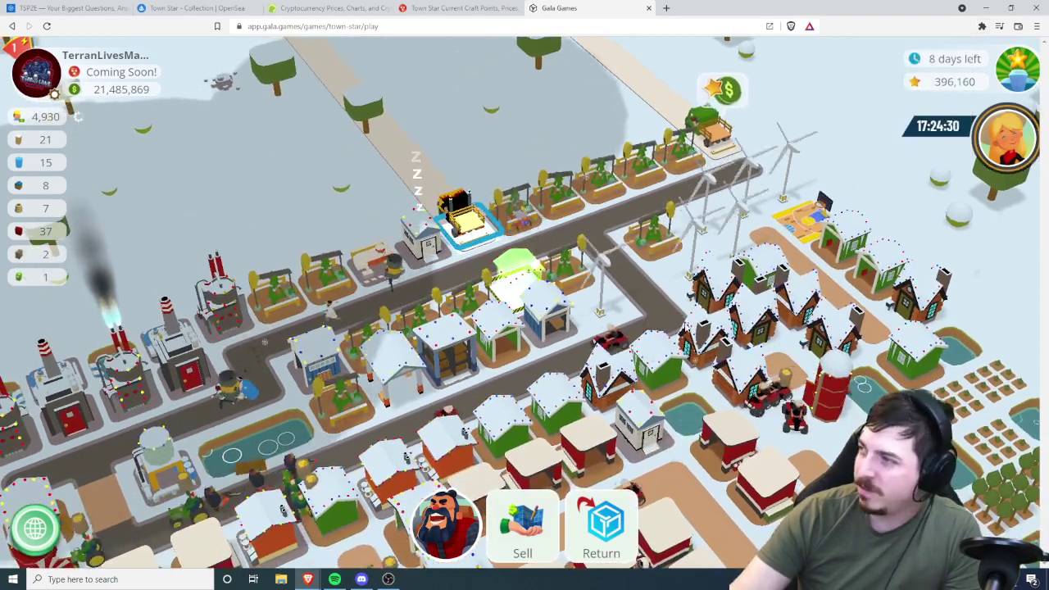
pyautogui.click(982, 26)
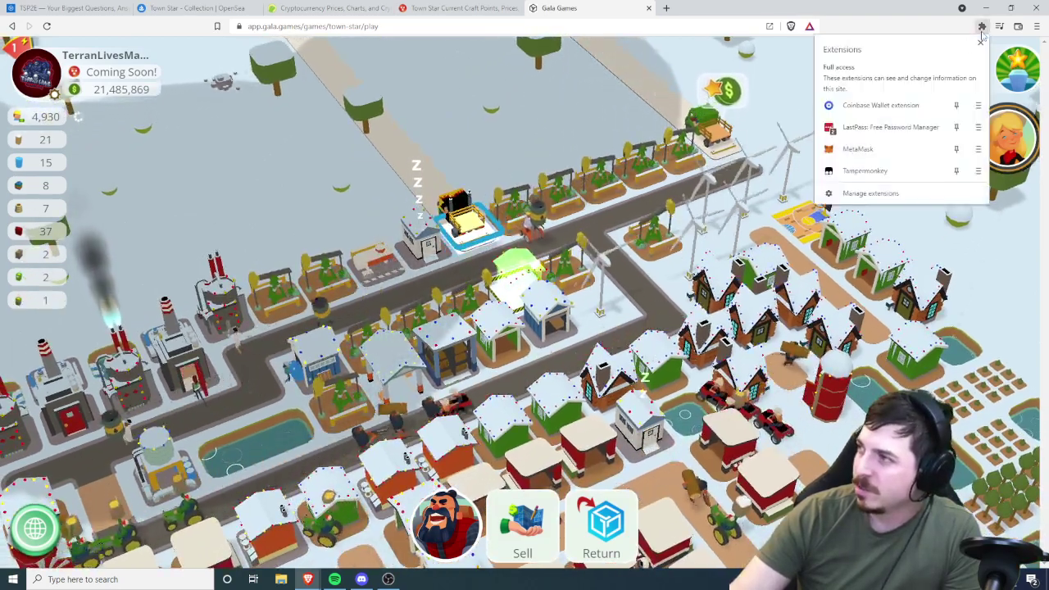
pyautogui.click(881, 170)
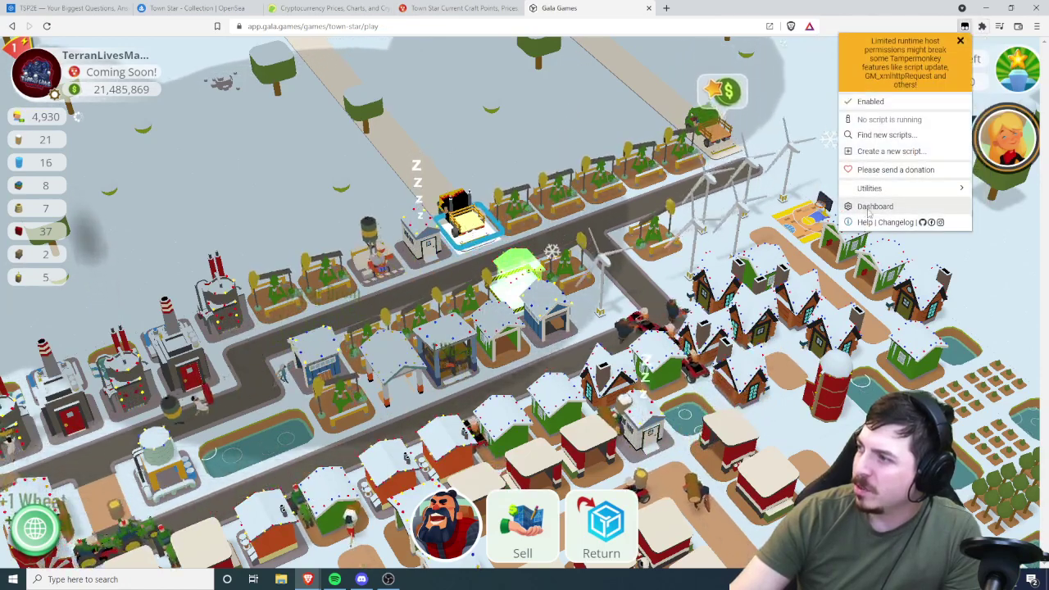
pyautogui.click(871, 207)
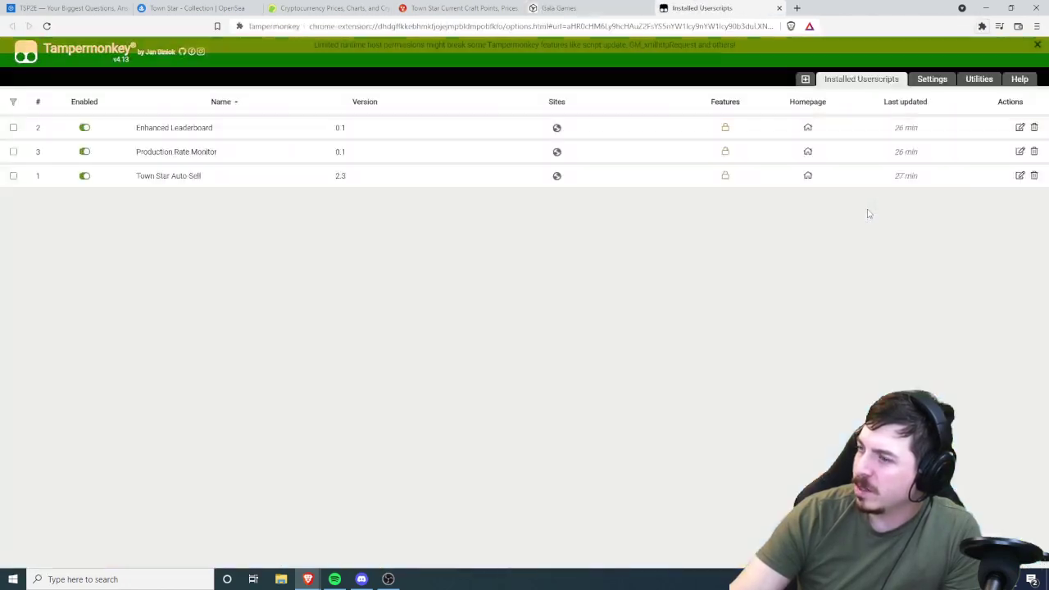
pyautogui.click(176, 185)
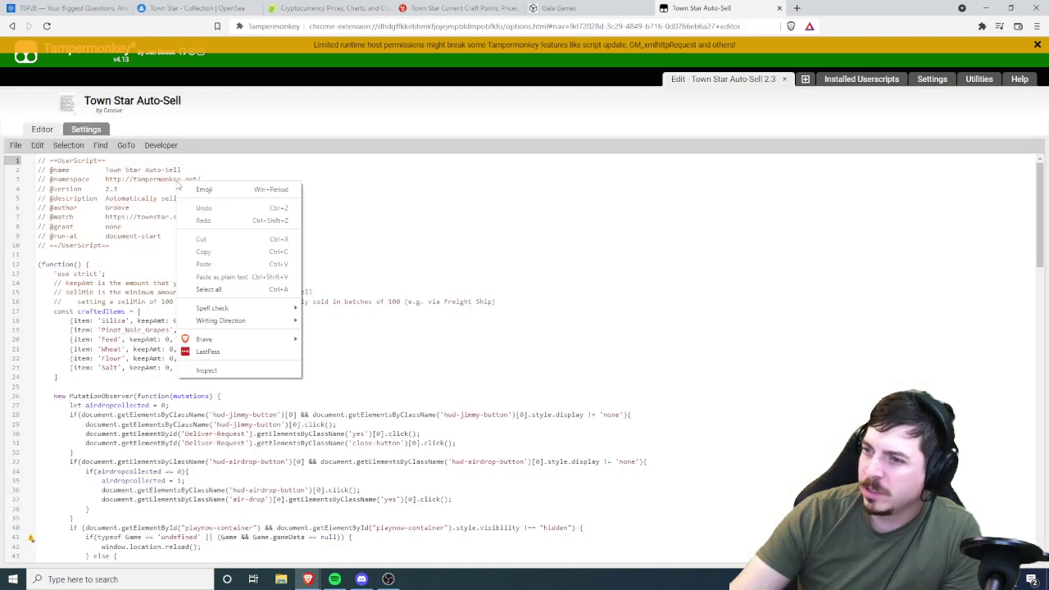
pyautogui.click(410, 215)
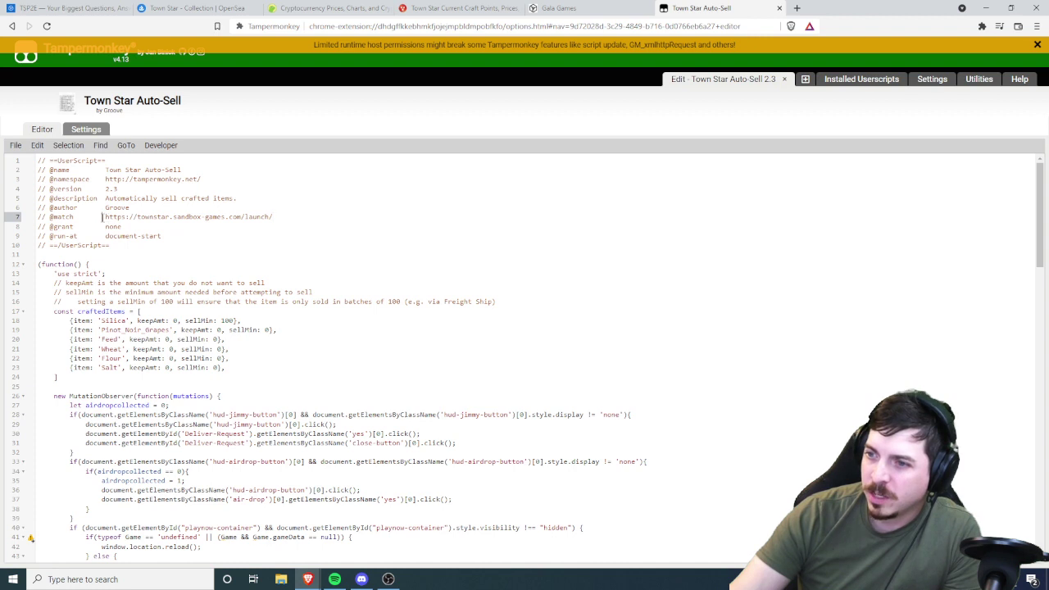
pyautogui.moveTo(102, 216); pyautogui.dragTo(192, 217)
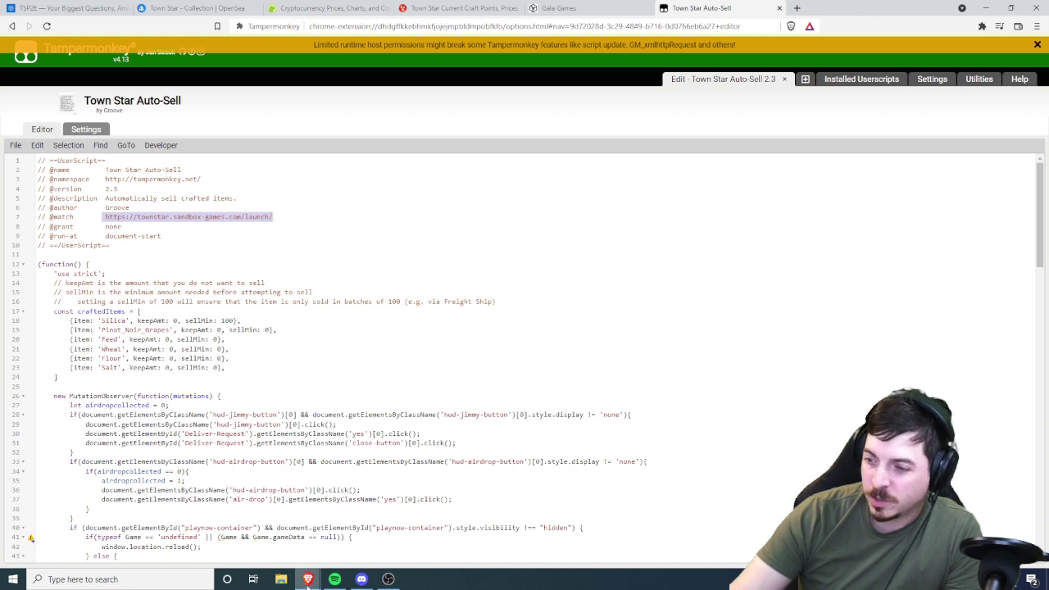
pyautogui.click(289, 245)
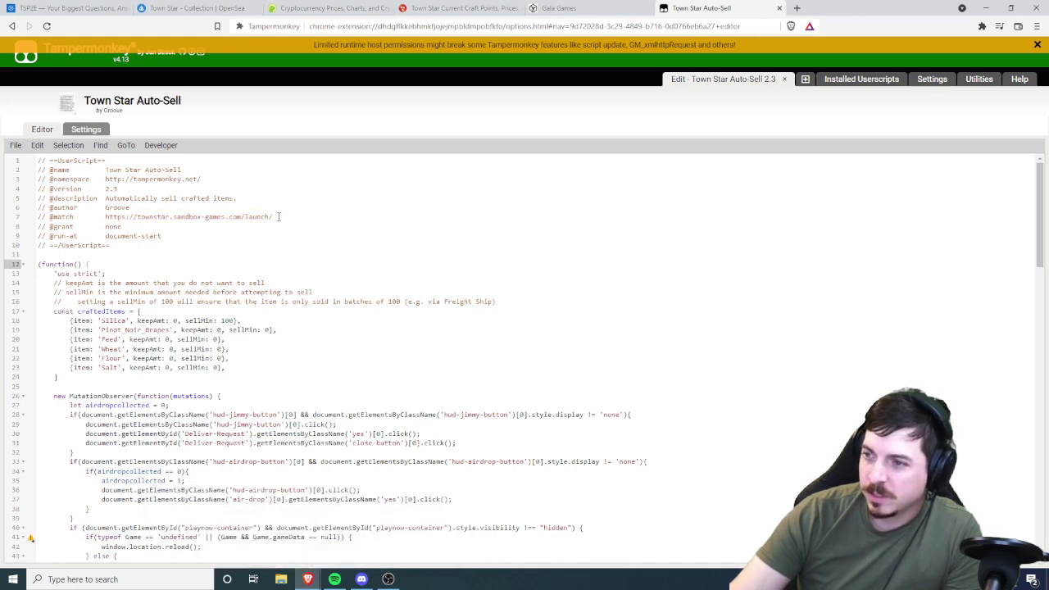
pyautogui.moveTo(279, 216); pyautogui.dragTo(121, 216)
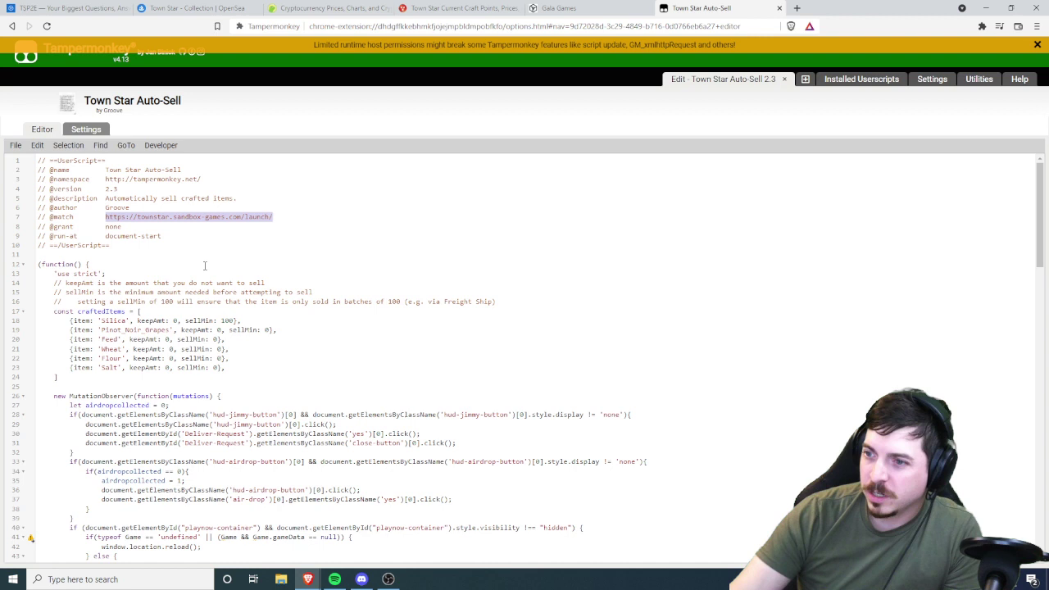
pyautogui.press('BackSpace')
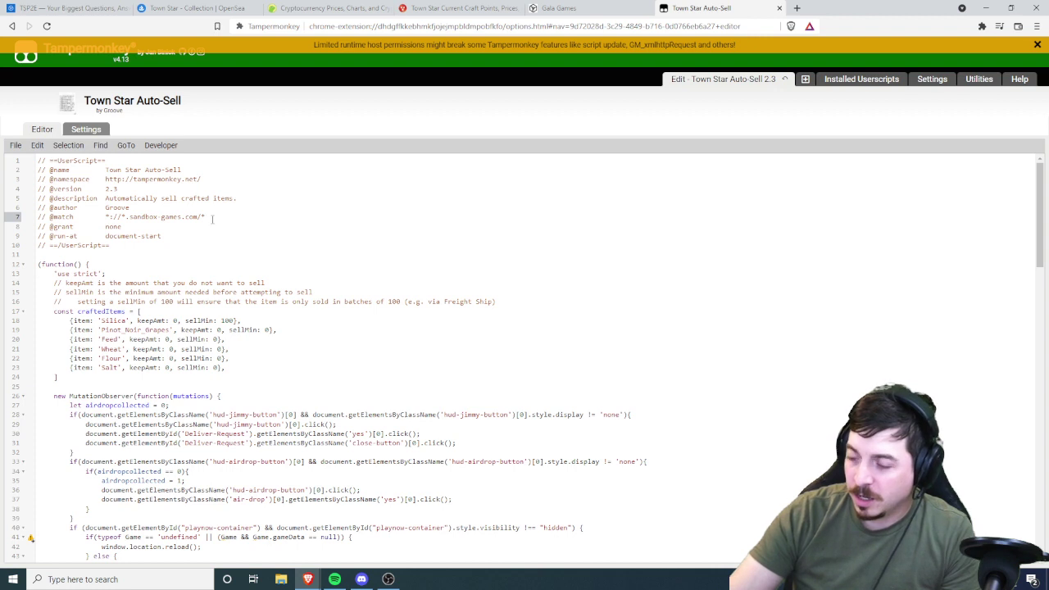
# Save the edited Auto-Sell script, close its editor, and return to the Gala Games tab.
pyautogui.click(15, 147)
pyautogui.click(29, 161)
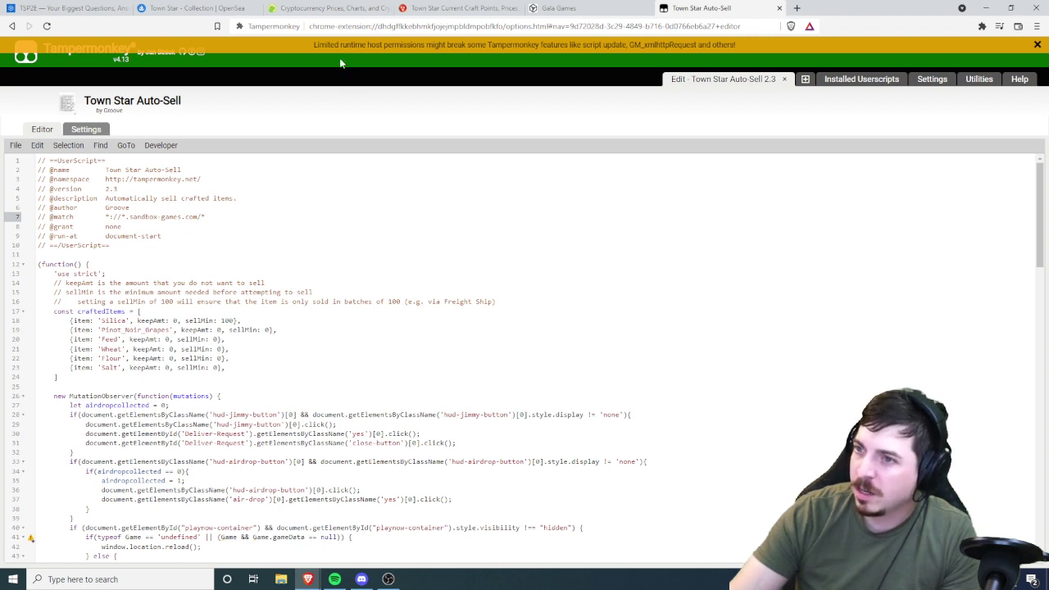
pyautogui.click(13, 148)
pyautogui.click(25, 166)
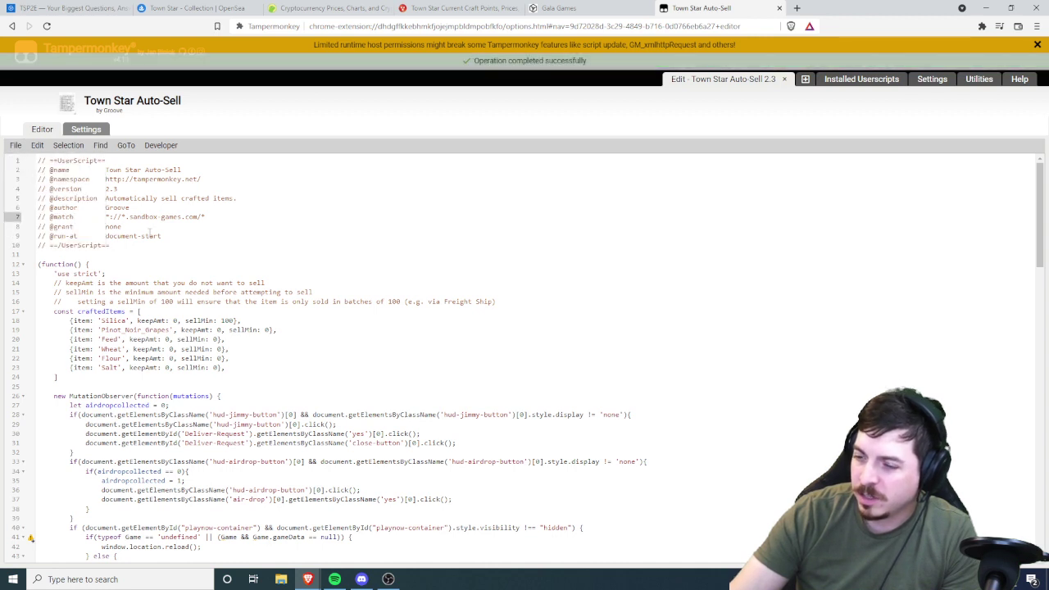
pyautogui.click(783, 80)
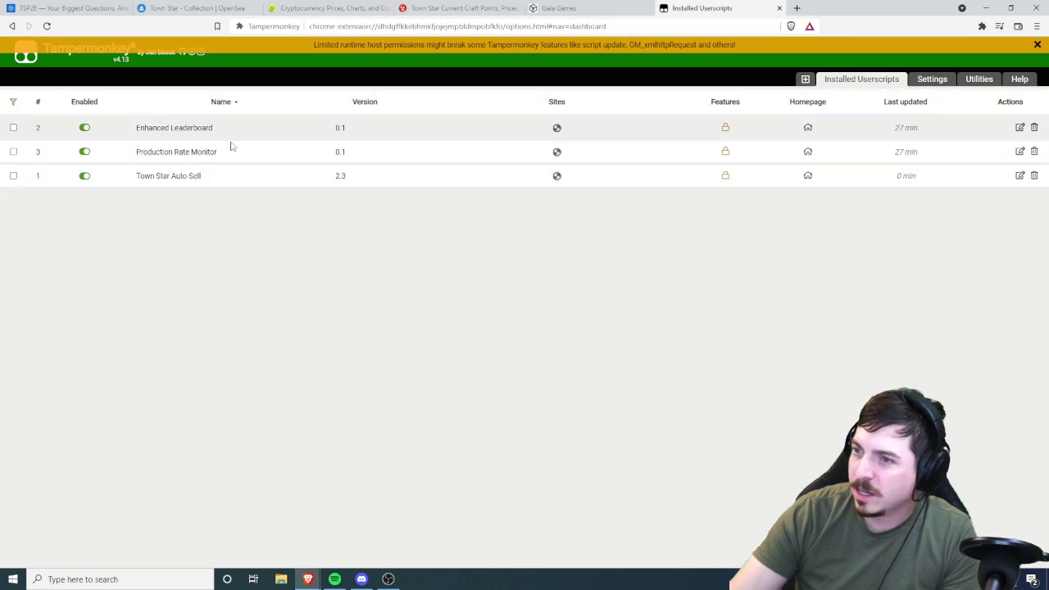
pyautogui.click(557, 8)
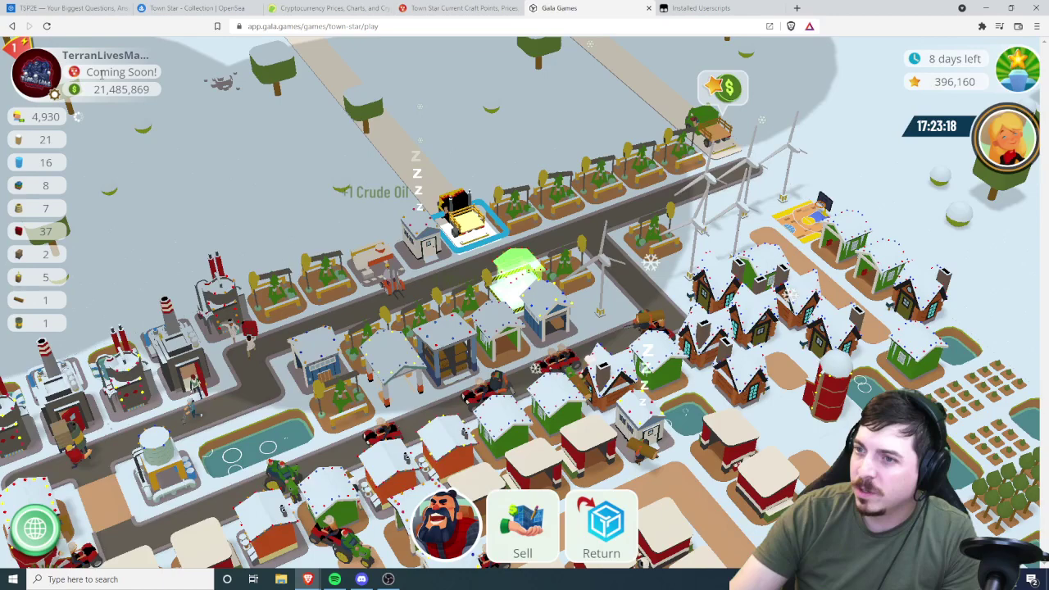
# Reload Town Star, re-enter the game past the Play to Earn popup, and check Tampermonkey's menu.
pyautogui.click(47, 27)
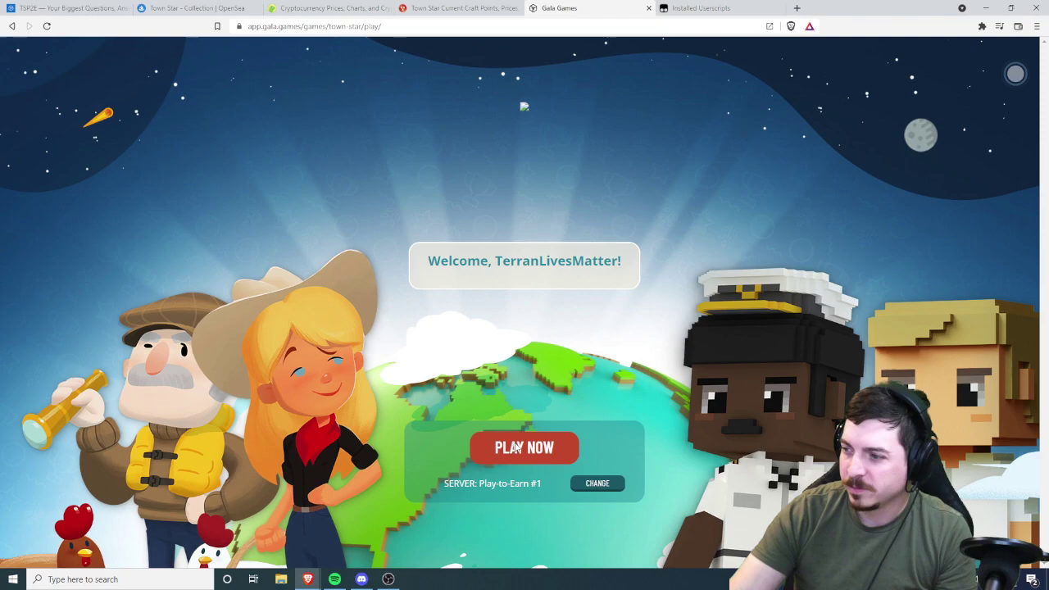
pyautogui.click(517, 447)
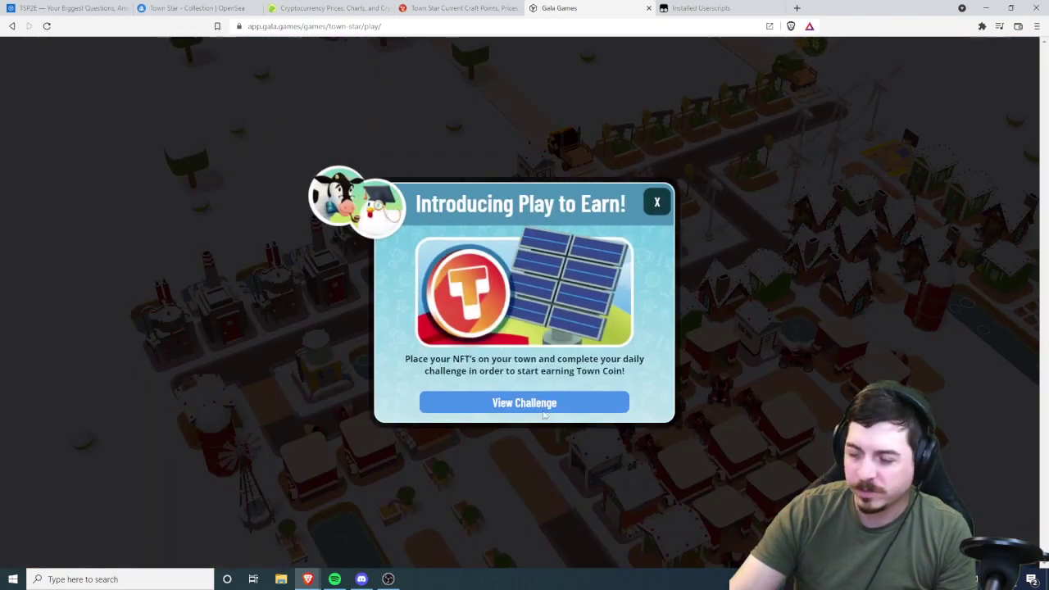
pyautogui.click(656, 203)
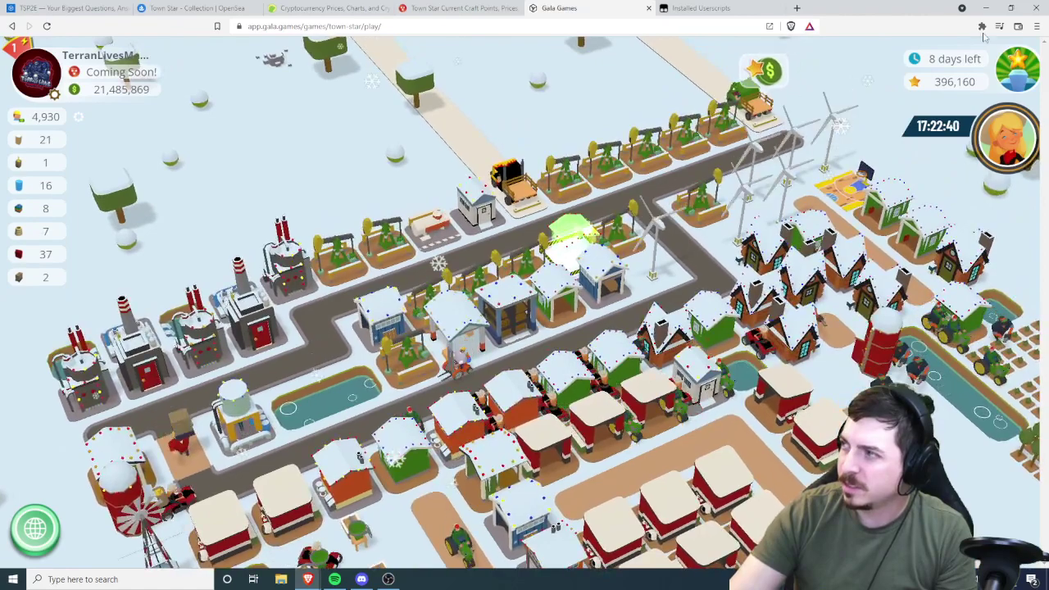
pyautogui.click(982, 26)
pyautogui.click(902, 170)
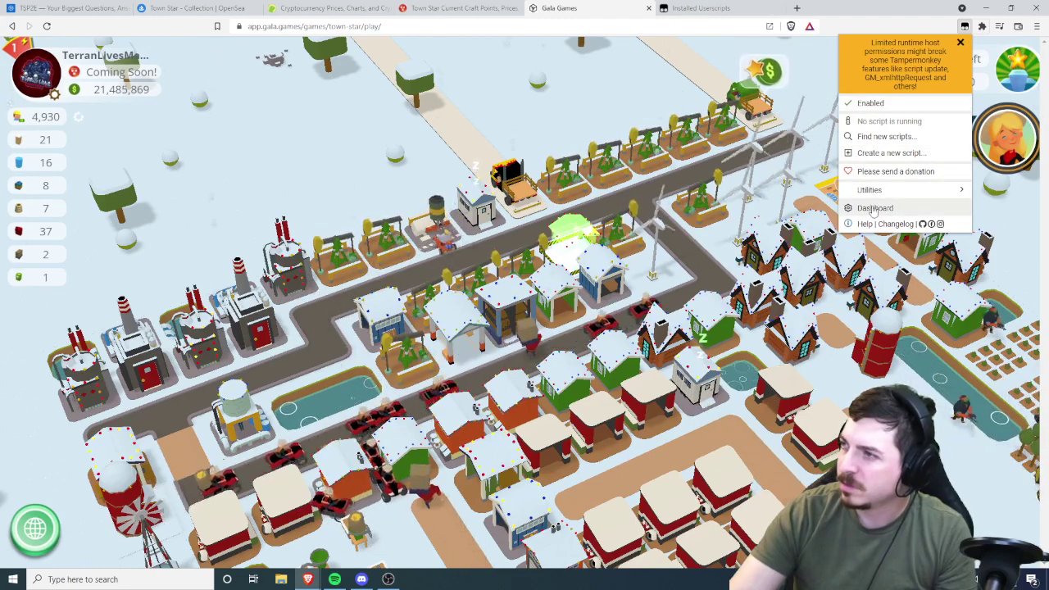
pyautogui.click(725, 10)
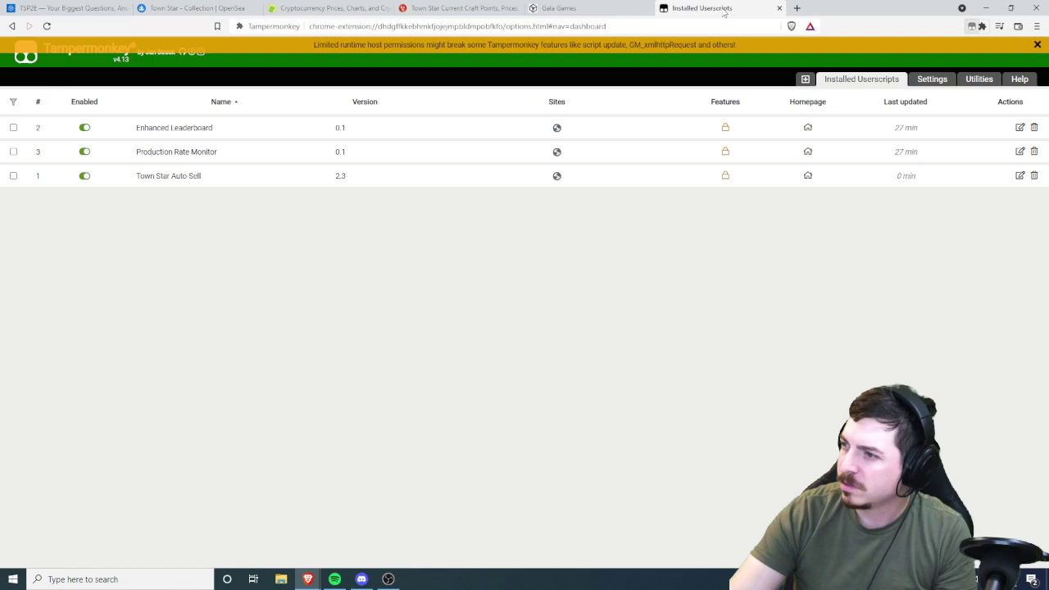
pyautogui.click(172, 178)
pyautogui.rightClick(172, 182)
pyautogui.press('Escape')
pyautogui.scroll(-12, 318, 345)
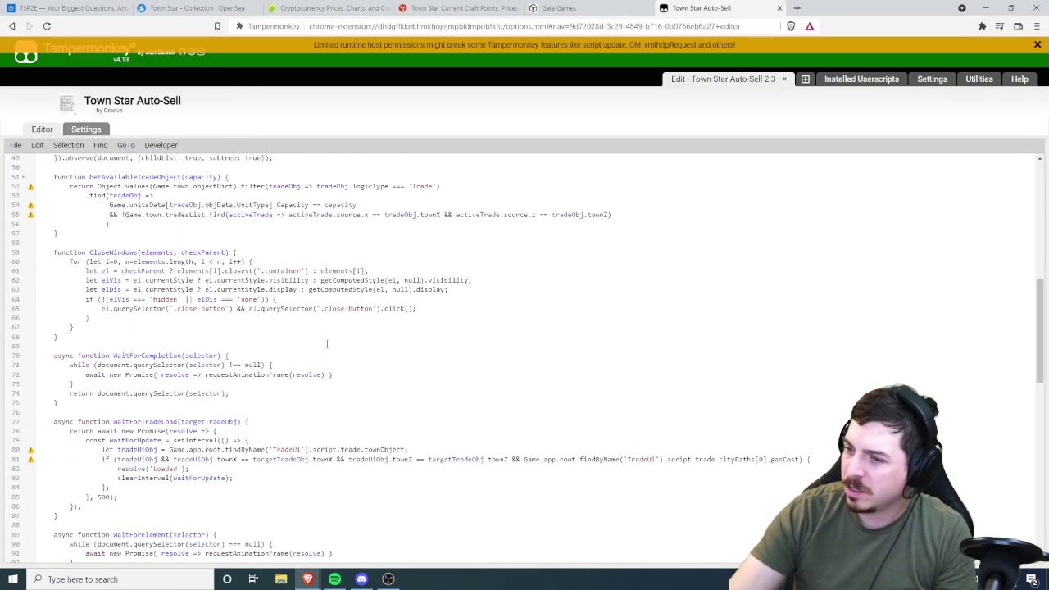
pyautogui.scroll(12, 212, 422)
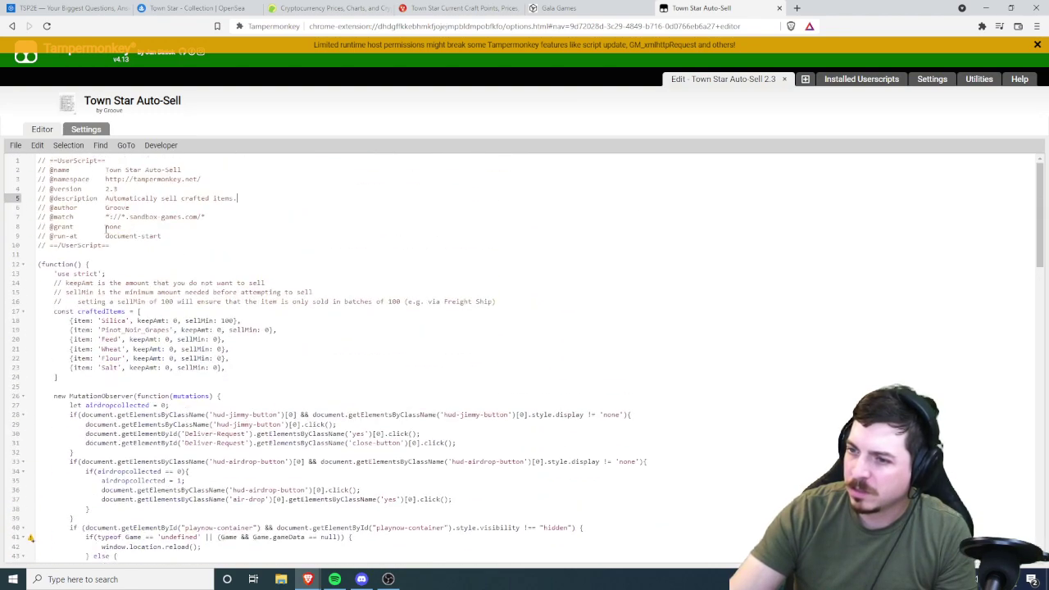
pyautogui.doubleClick(105, 227)
pyautogui.click(123, 216)
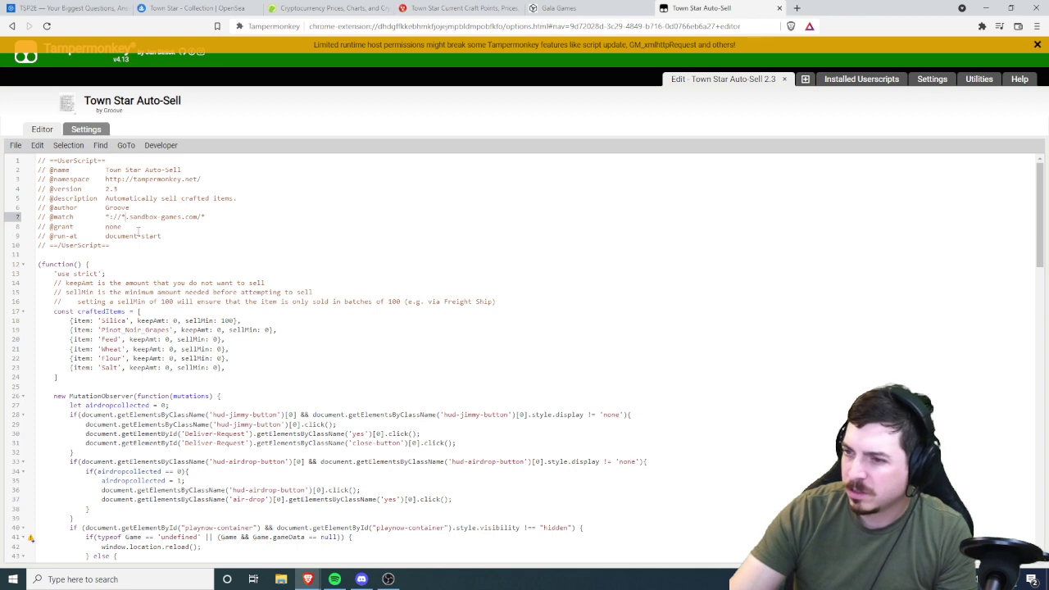
pyautogui.click(16, 146)
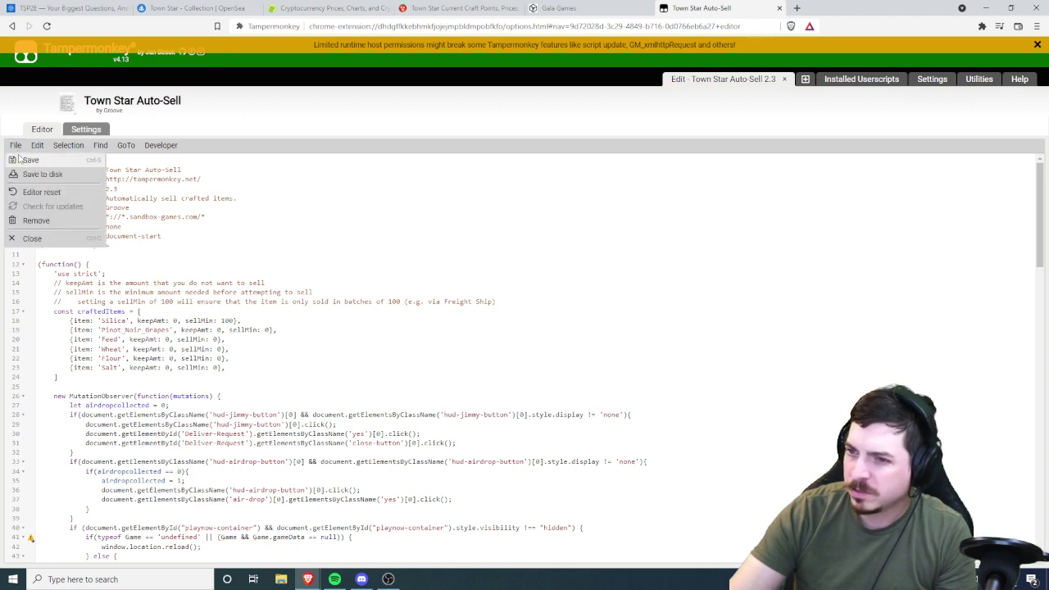
pyautogui.click(21, 163)
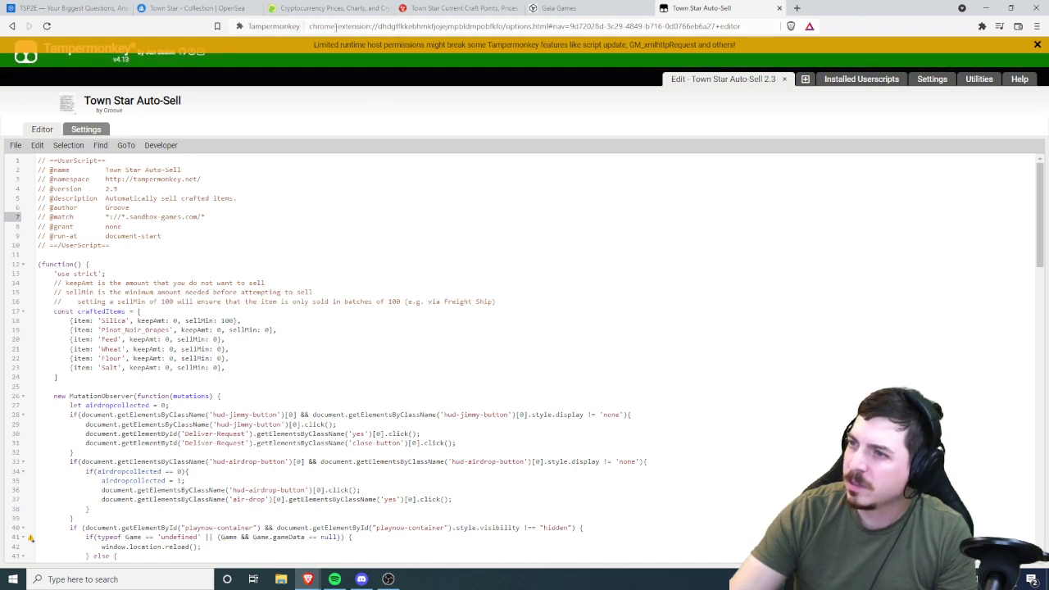
# Check the extension page and the game tab, then return to the Auto-Sell editor.
pyautogui.click(255, 27)
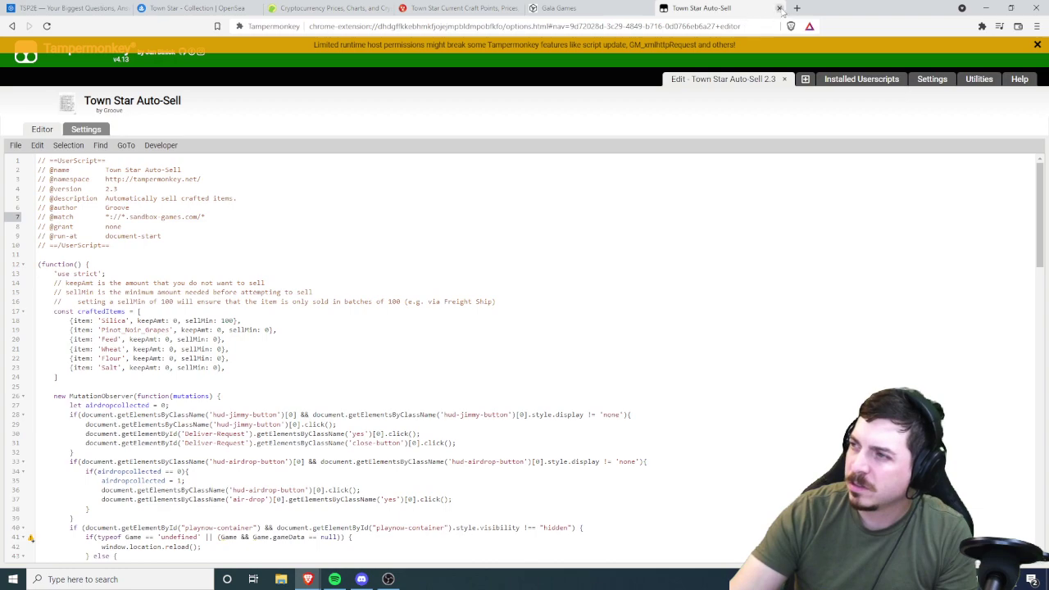
pyautogui.click(561, 8)
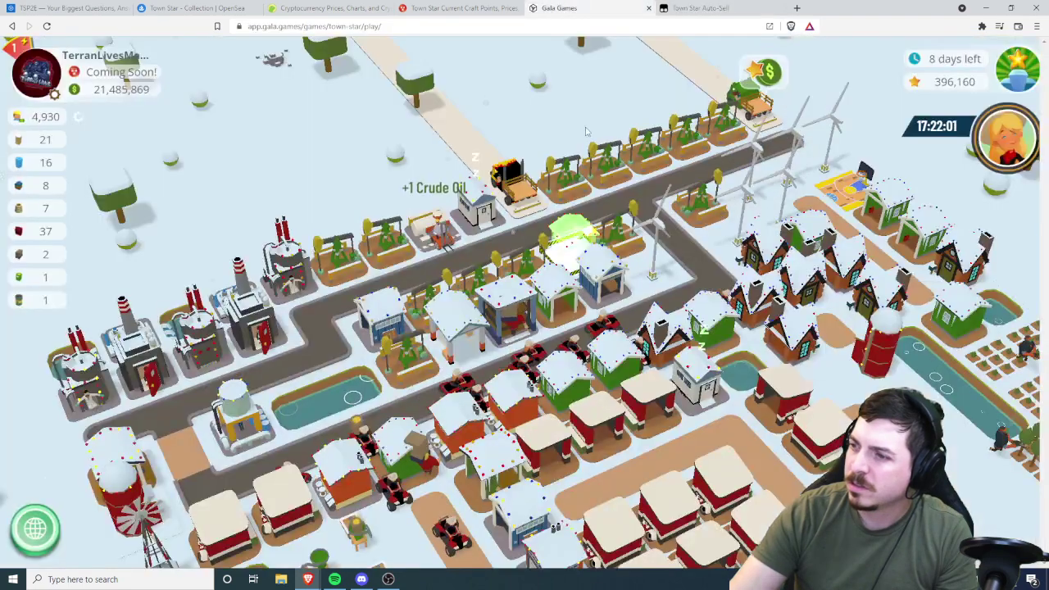
pyautogui.click(568, 228)
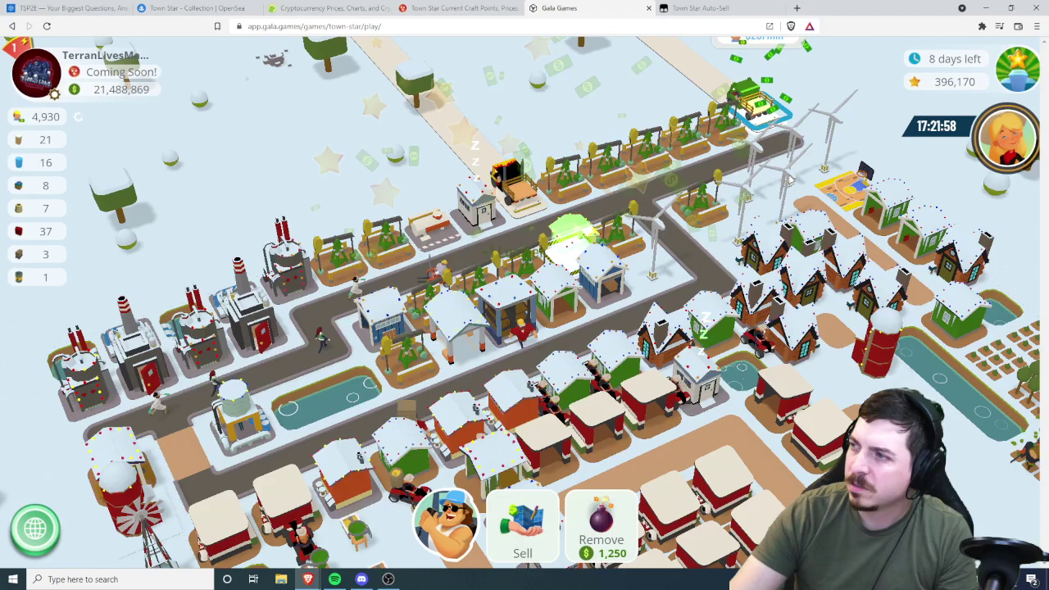
pyautogui.click(707, 9)
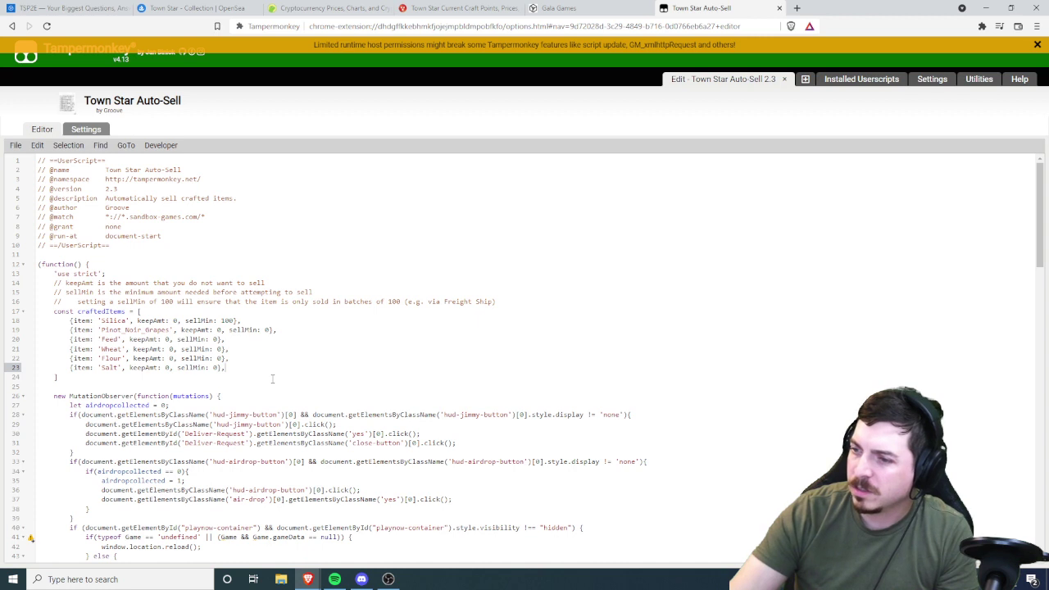
# Add a Cotton entry copied from the Salt line, with keepAmt 10 and sellMin 10.
pyautogui.press('Return')
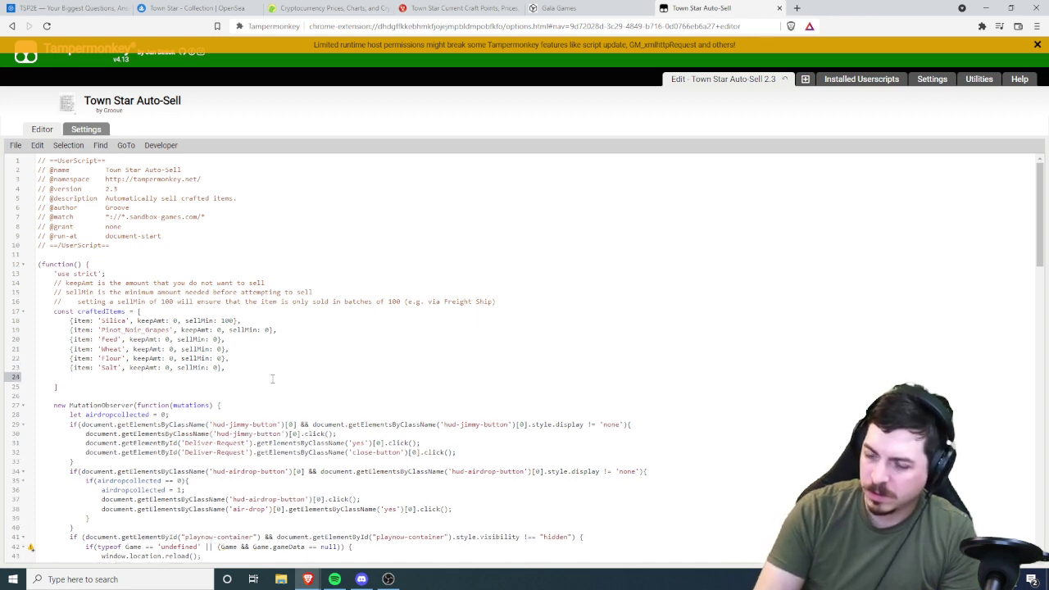
pyautogui.moveTo(272, 378); pyautogui.dragTo(90, 368)
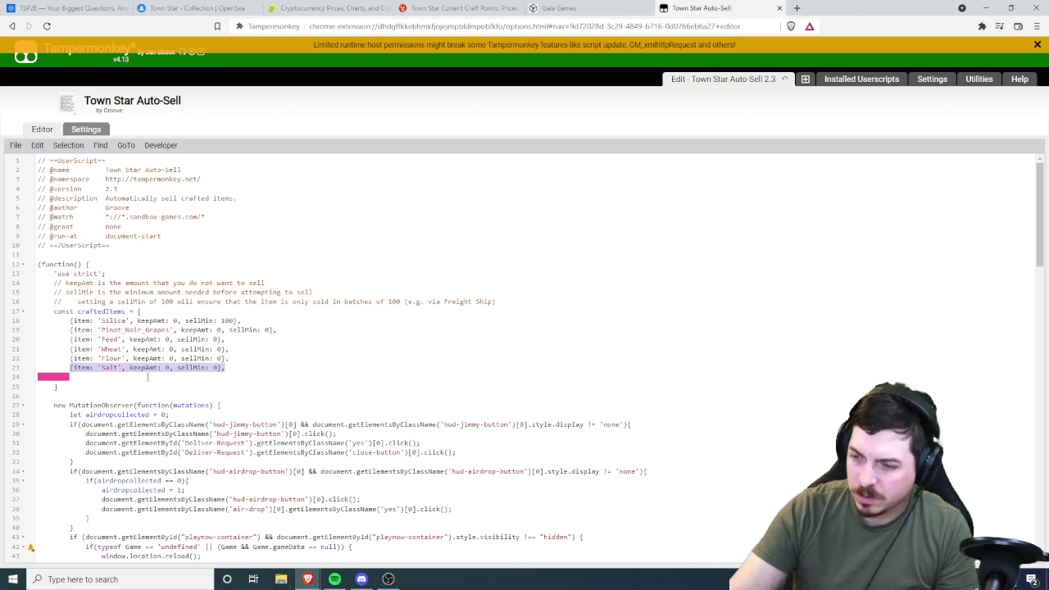
pyautogui.click(230, 368)
pyautogui.write("{item: 'Salt', keepAmt: 0, sellMin: 0},")
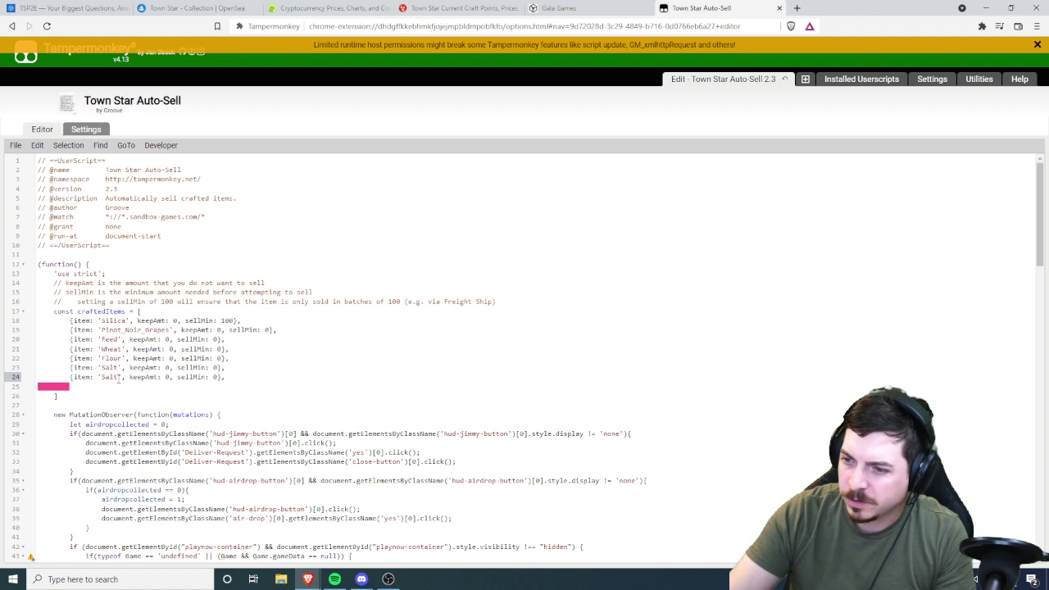
pyautogui.doubleClick(113, 378)
pyautogui.write('Cotton')
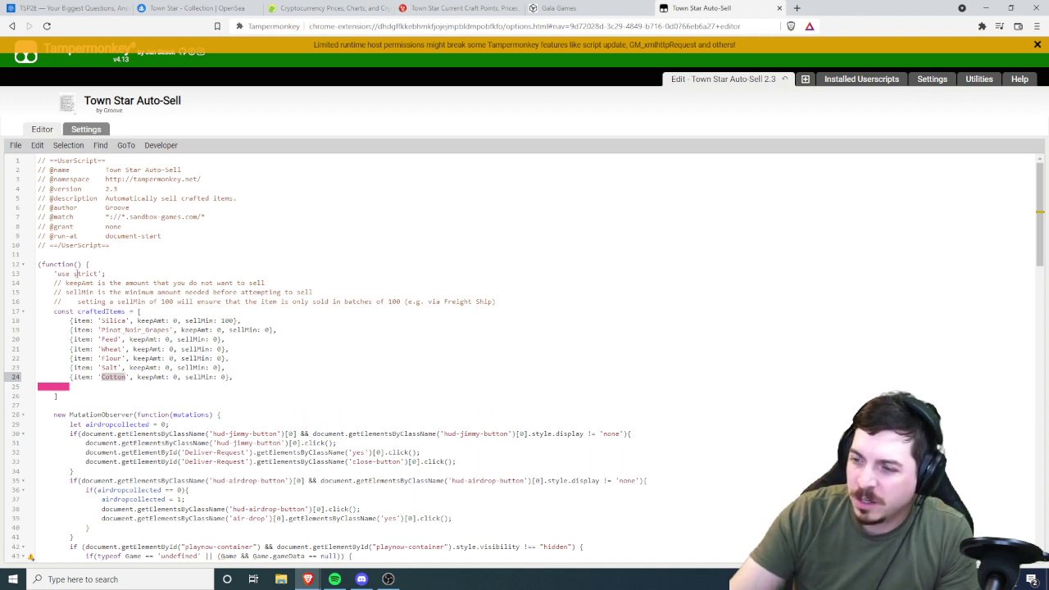
pyautogui.doubleClick(174, 377)
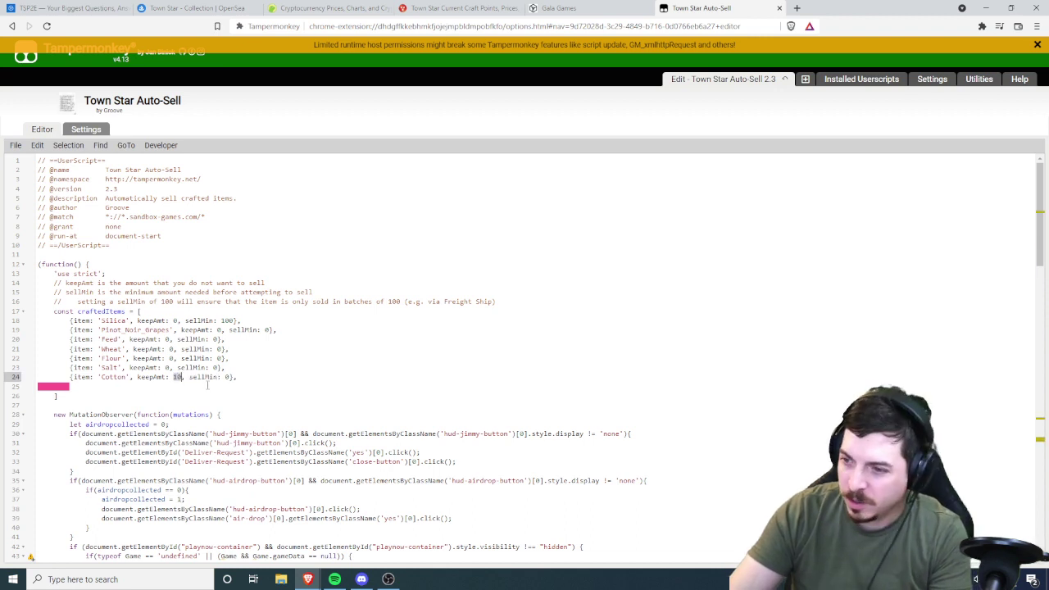
pyautogui.doubleClick(227, 377)
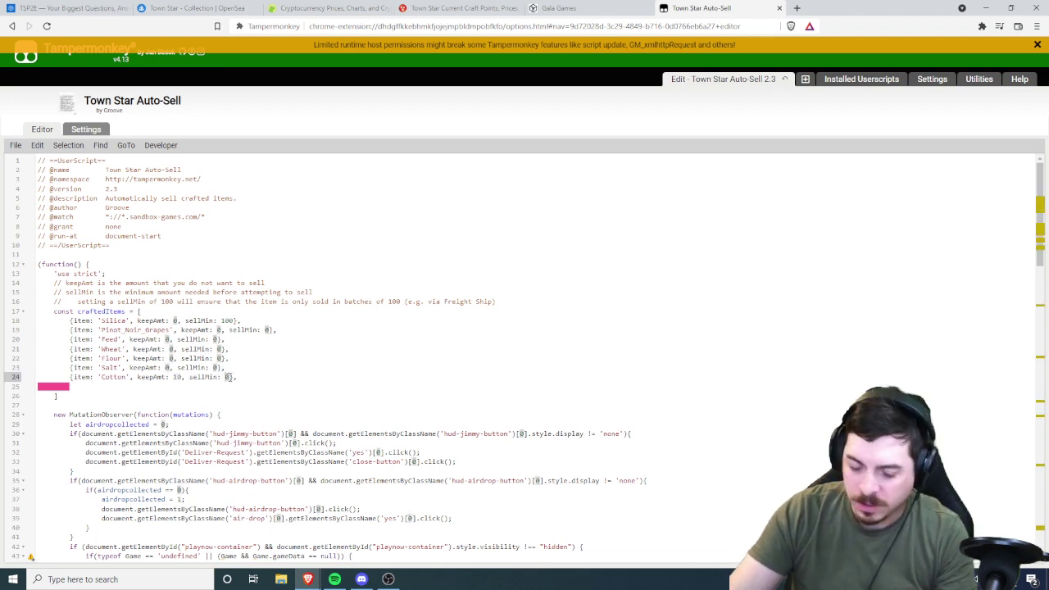
pyautogui.write('100')
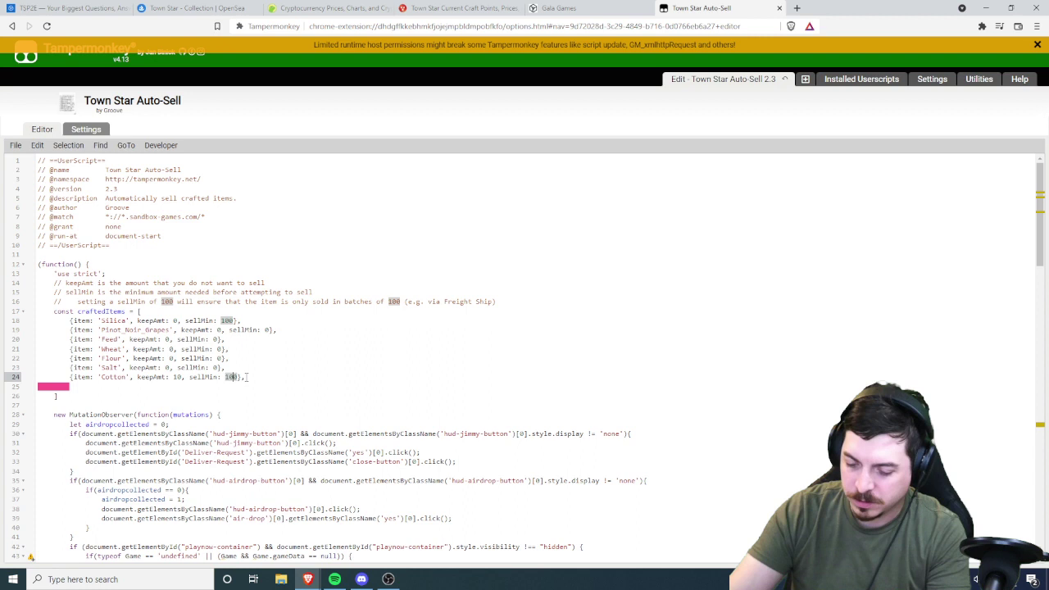
pyautogui.press('BackSpace')
# Add a Uniforms entry with keepAmt 0 and sellMin 10, and save the script.
pyautogui.press('Return')
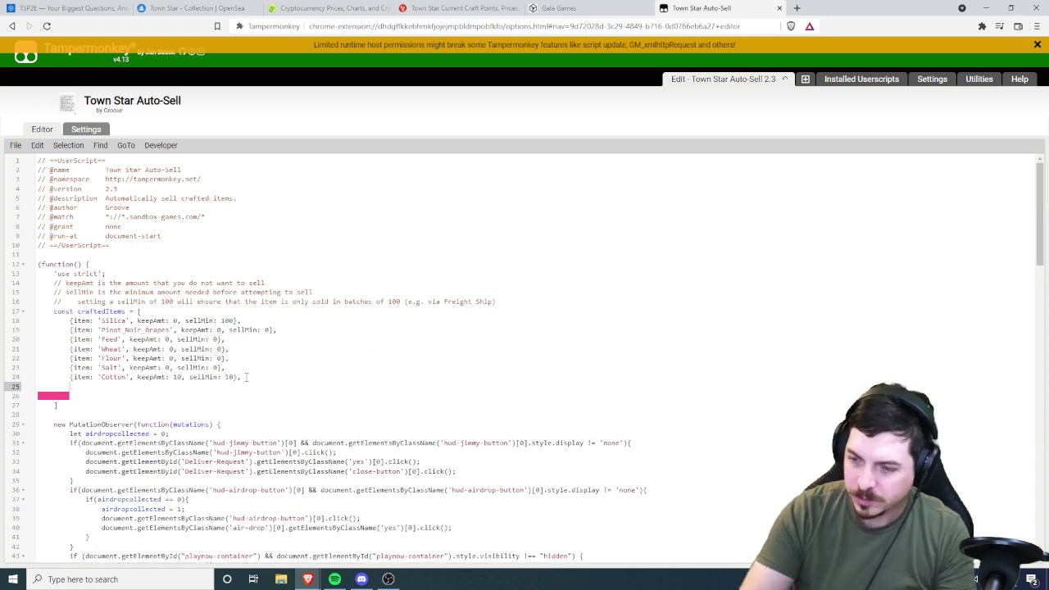
pyautogui.write("{item: 'Salt', keepAmt: 0, sellMin: 0},")
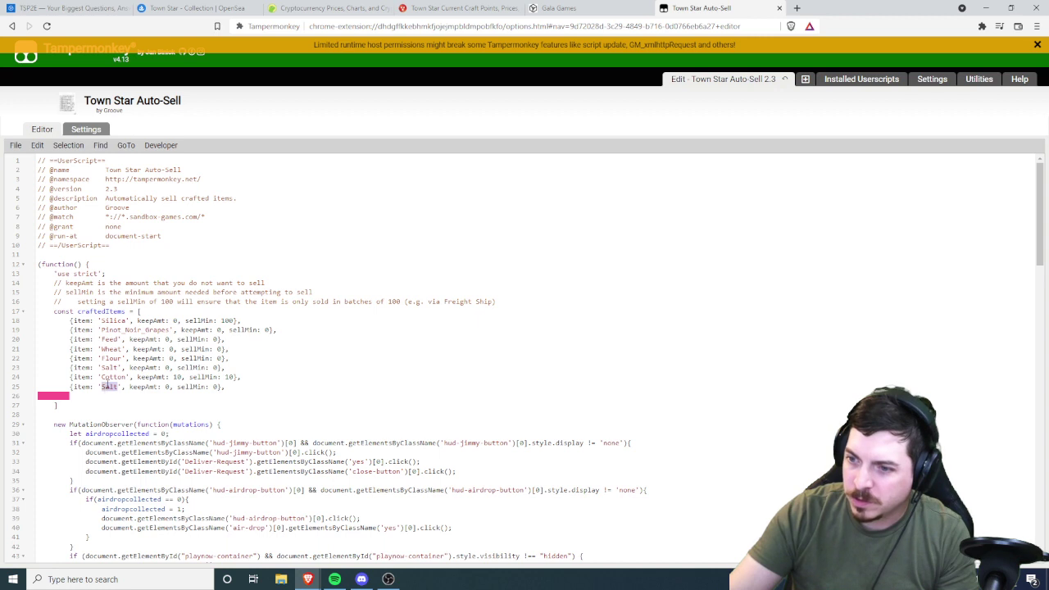
pyautogui.write('Uniforms')
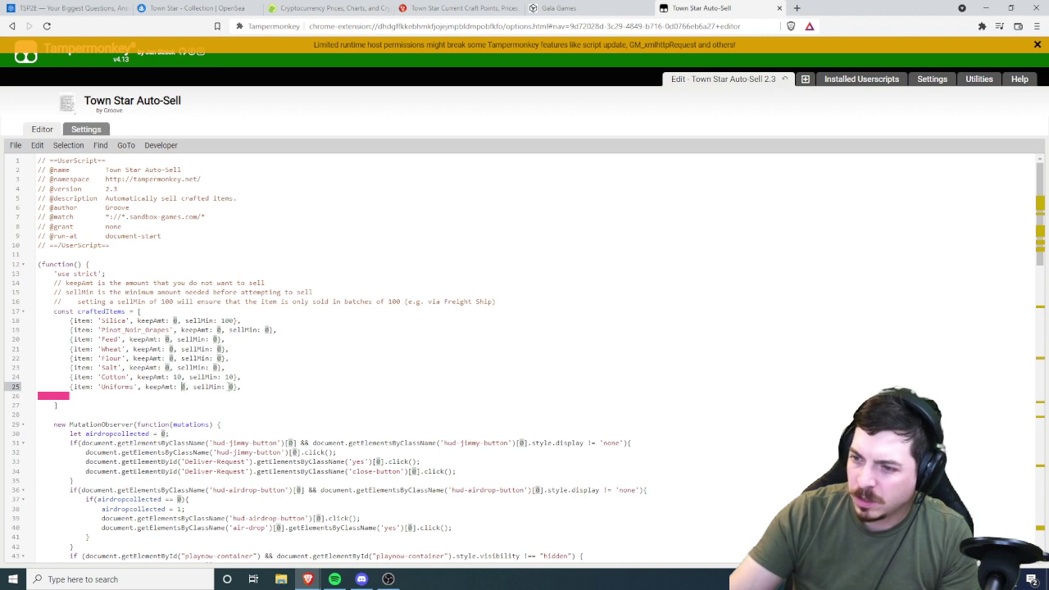
pyautogui.write('10')
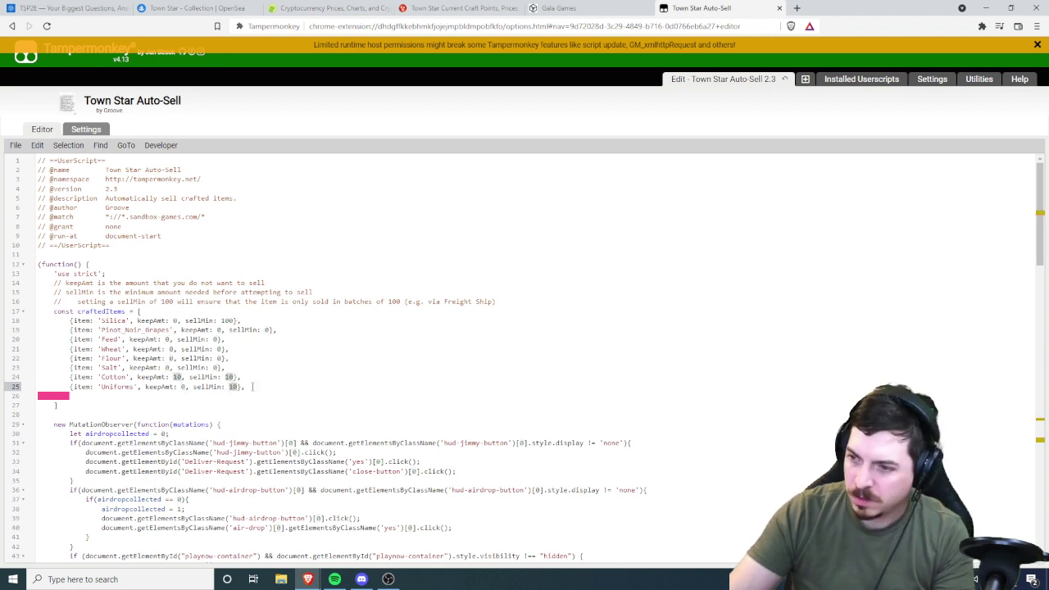
pyautogui.click(16, 145)
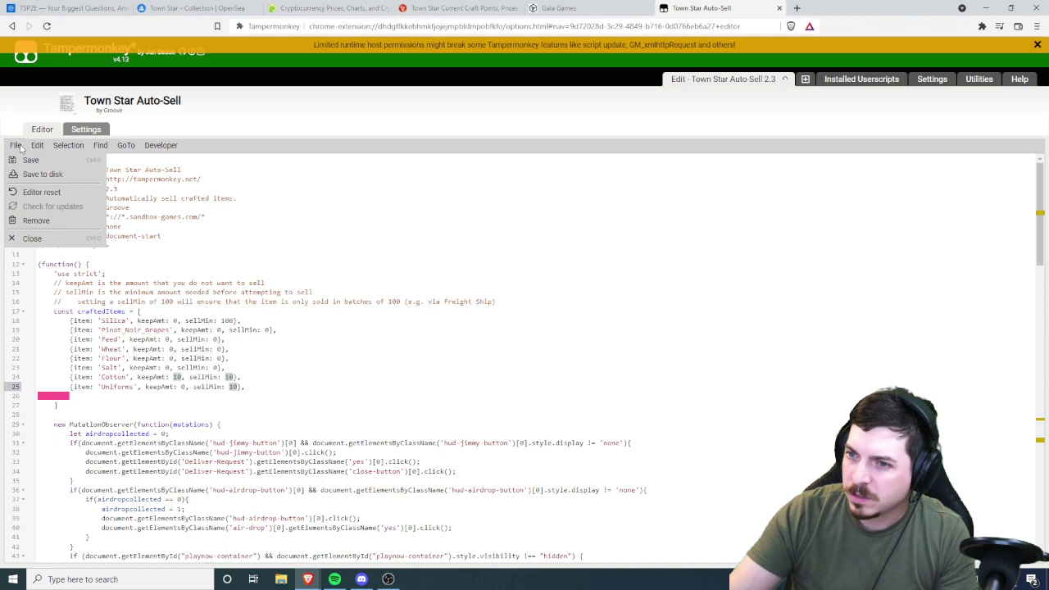
pyautogui.click(30, 162)
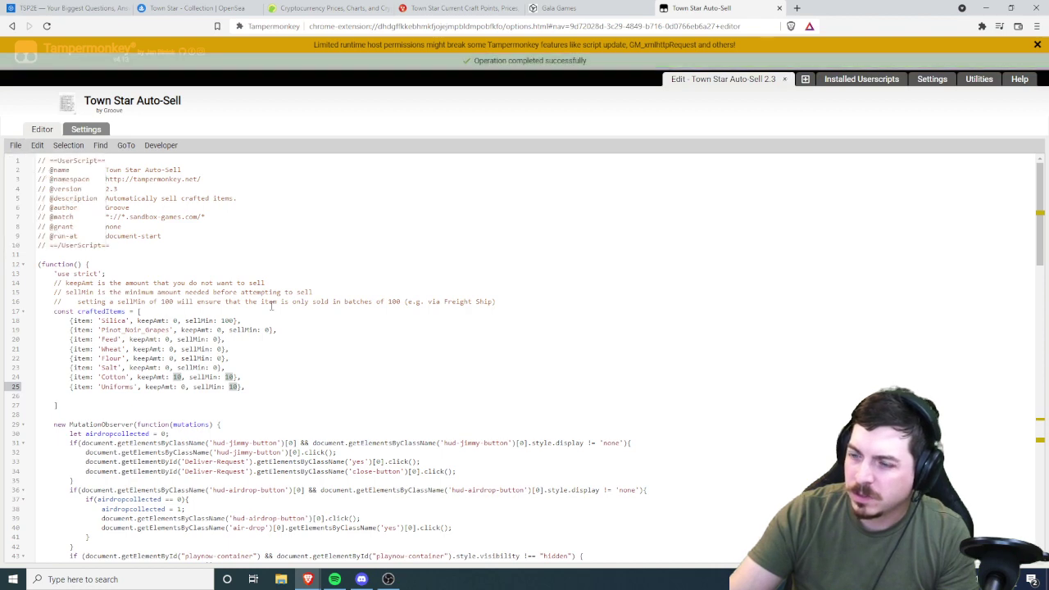
# In the game, open the Express Depot and toggle its truck load between Uniforms and Cotton.
pyautogui.click(561, 8)
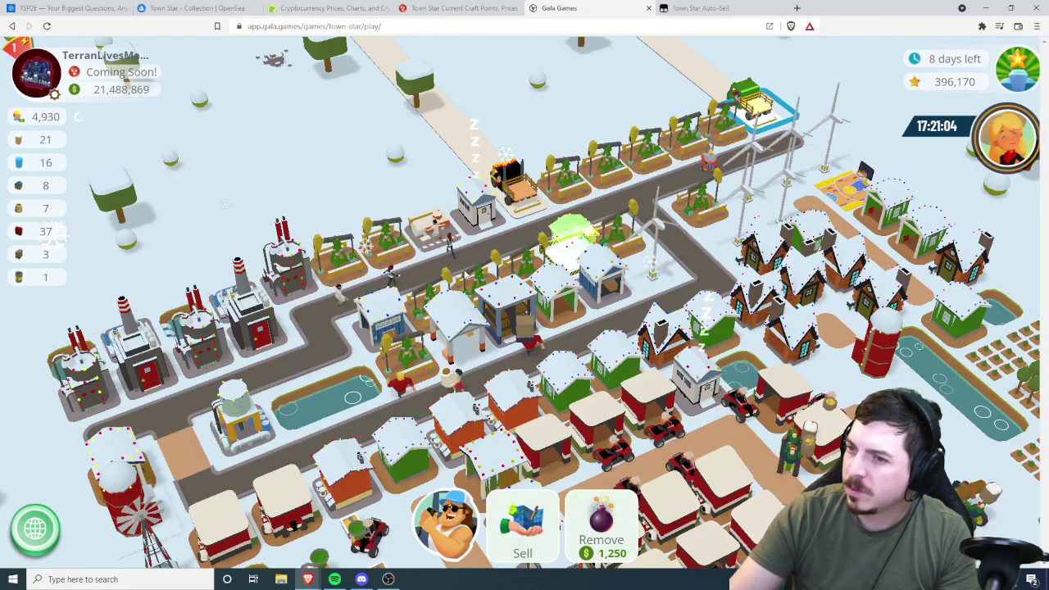
pyautogui.click(509, 176)
pyautogui.click(508, 176)
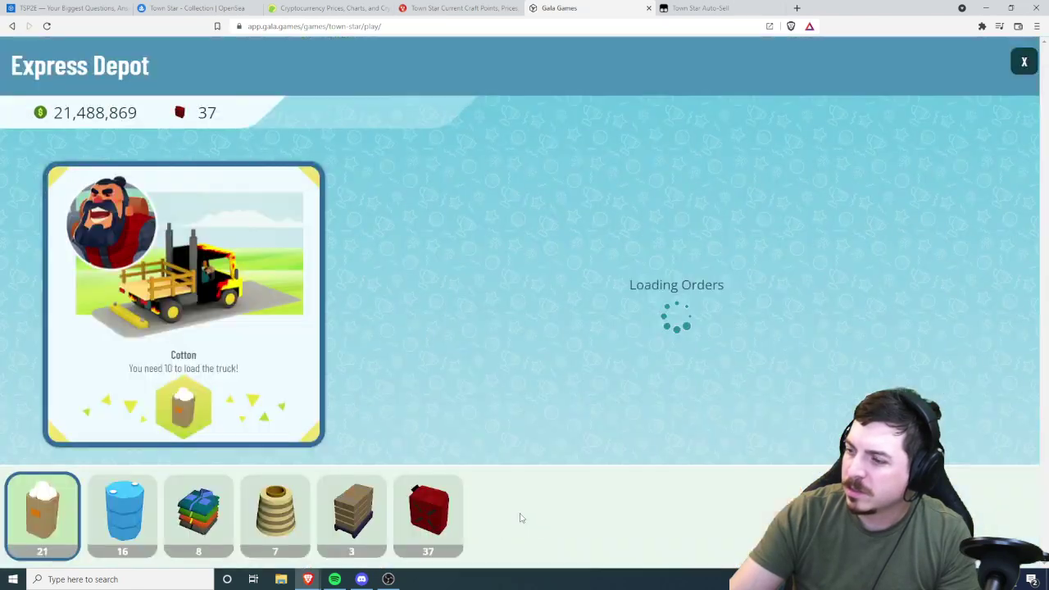
pyautogui.click(208, 521)
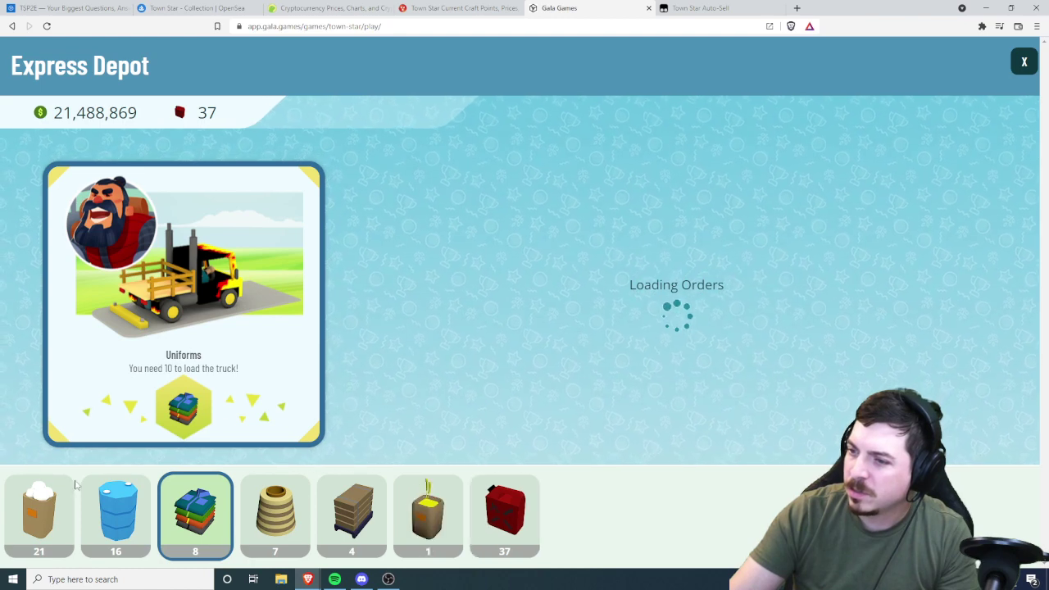
pyautogui.click(51, 501)
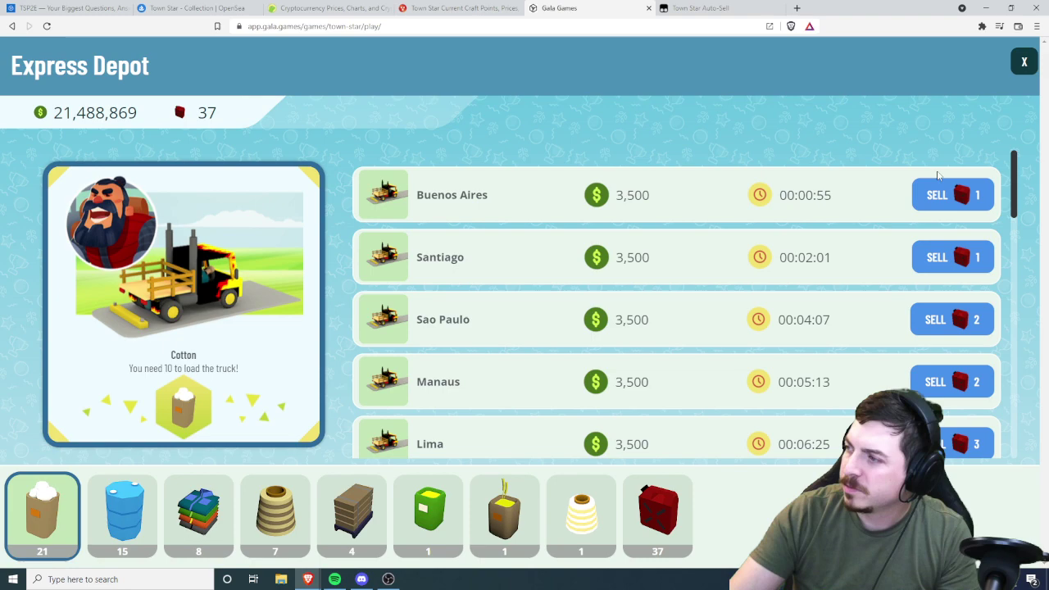
pyautogui.click(1024, 63)
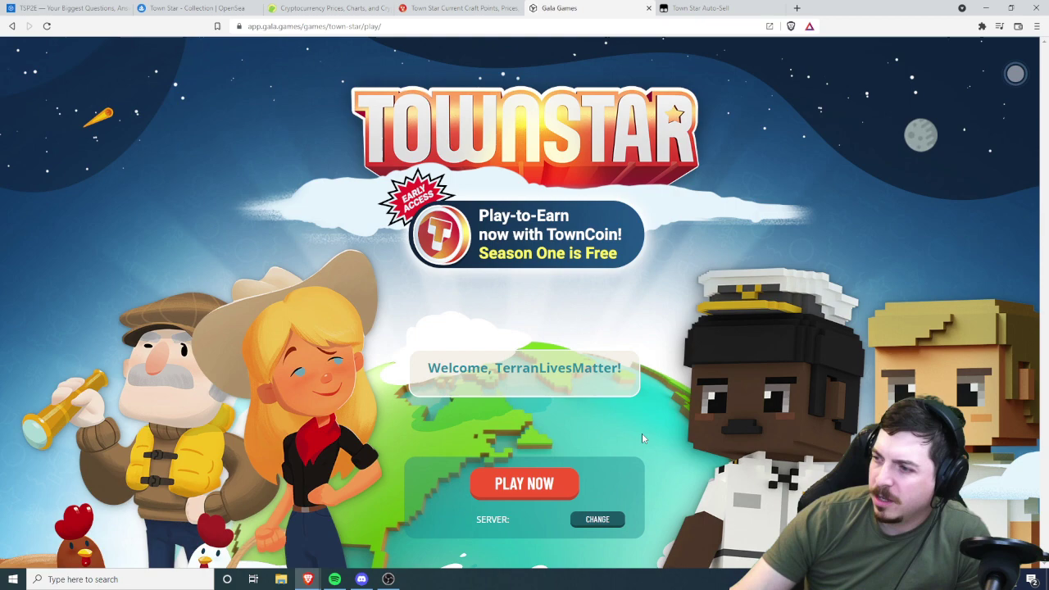
# Start the game, dismiss Play to Earn, and select the Express Depot and a wind turbine.
pyautogui.click(529, 487)
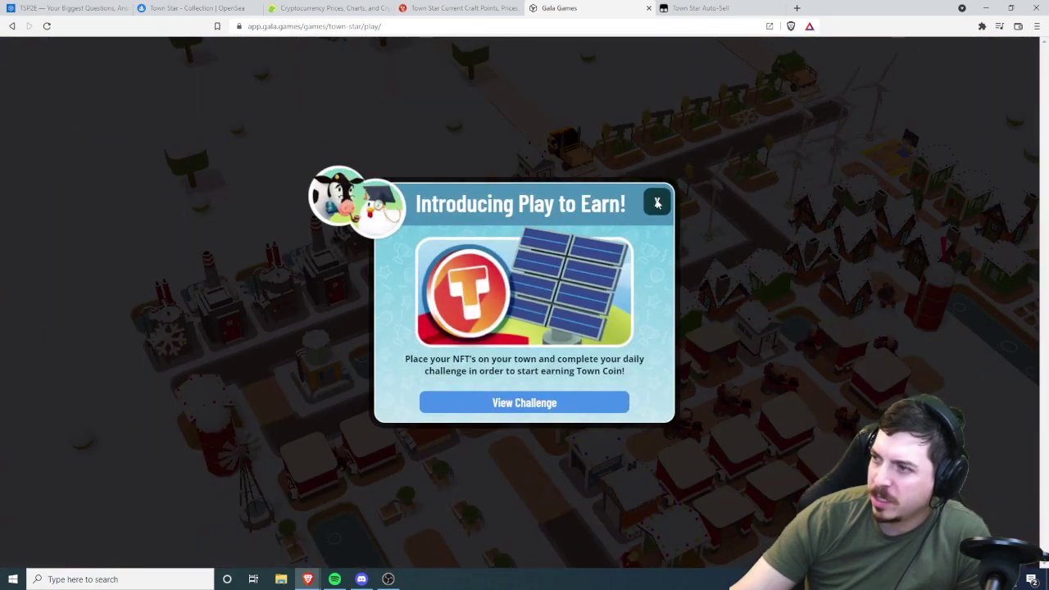
pyautogui.click(666, 206)
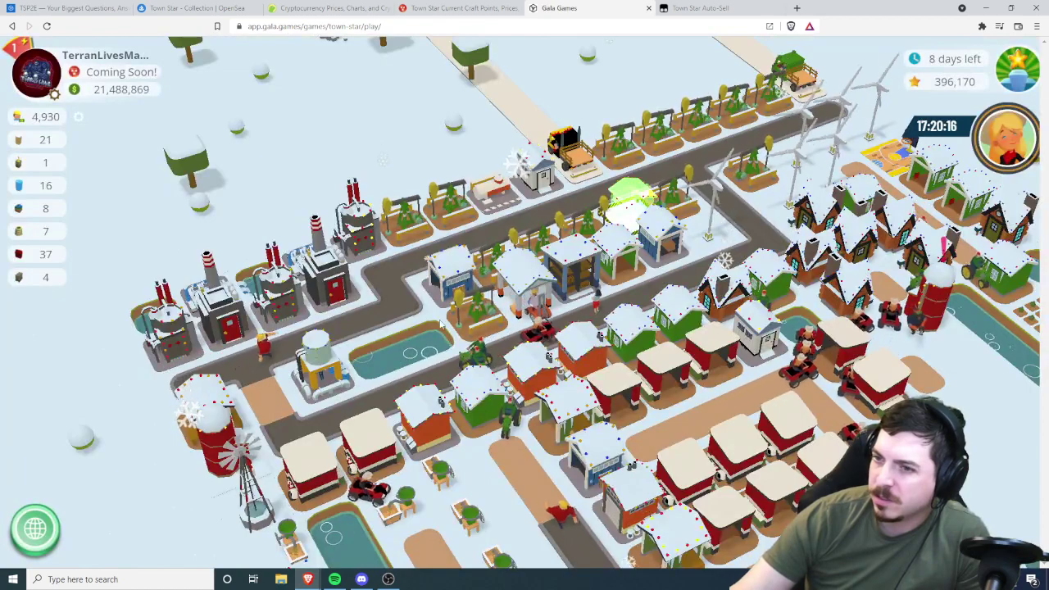
pyautogui.moveTo(565, 154); pyautogui.dragTo(468, 188)
pyautogui.click(485, 200)
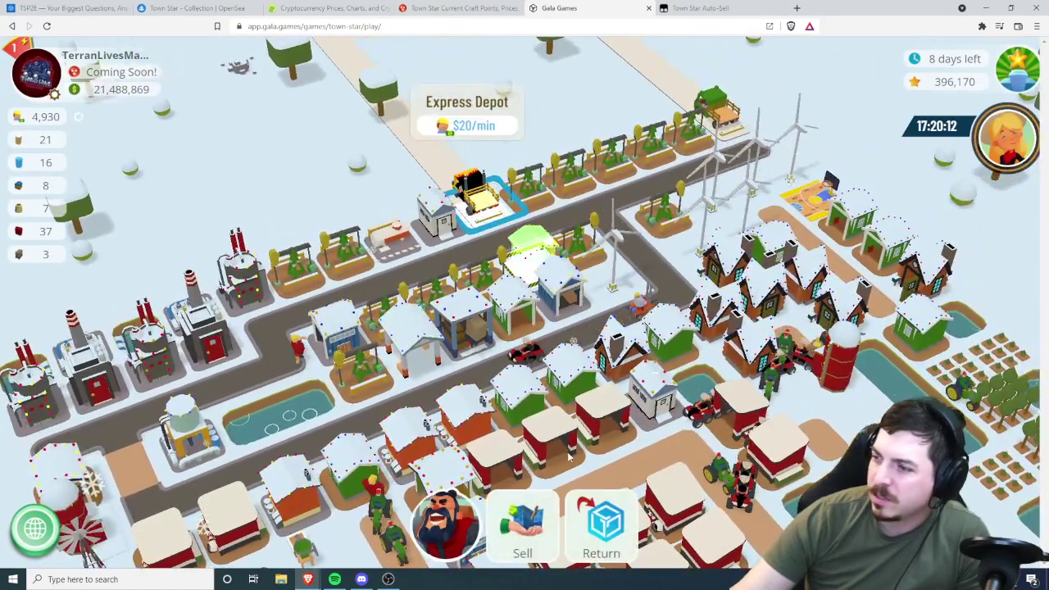
pyautogui.moveTo(709, 184); pyautogui.dragTo(699, 192)
pyautogui.click(699, 193)
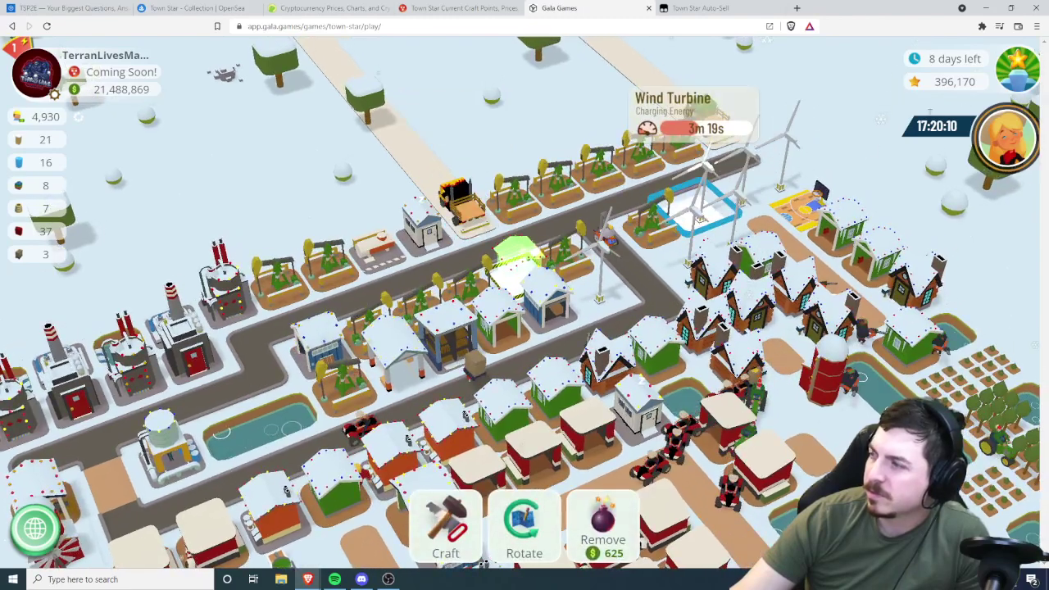
# Check Tampermonkey's menu for scripts running on the game page, then close it.
pyautogui.click(981, 26)
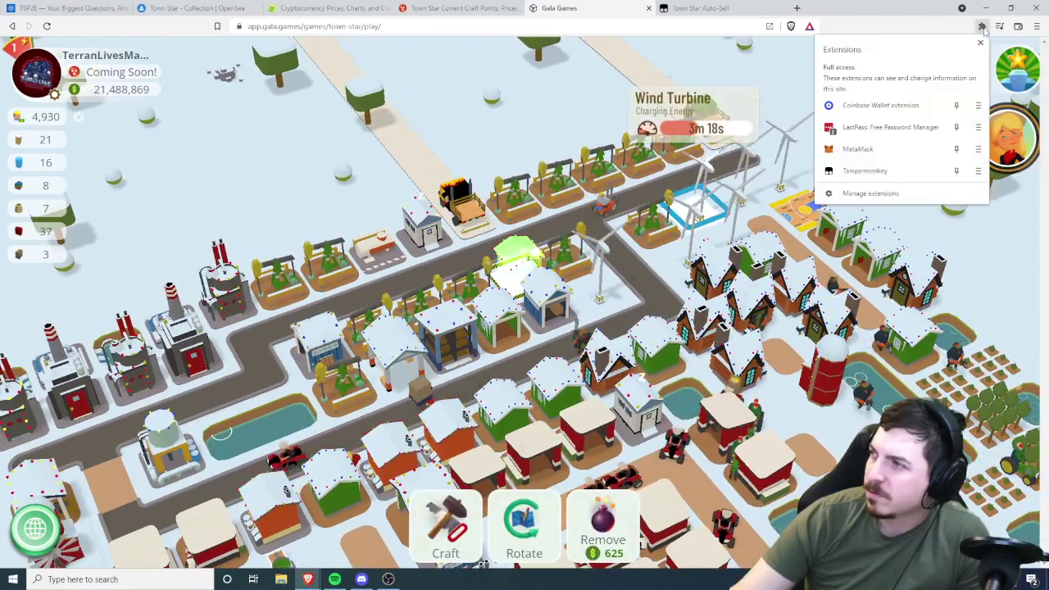
pyautogui.click(868, 171)
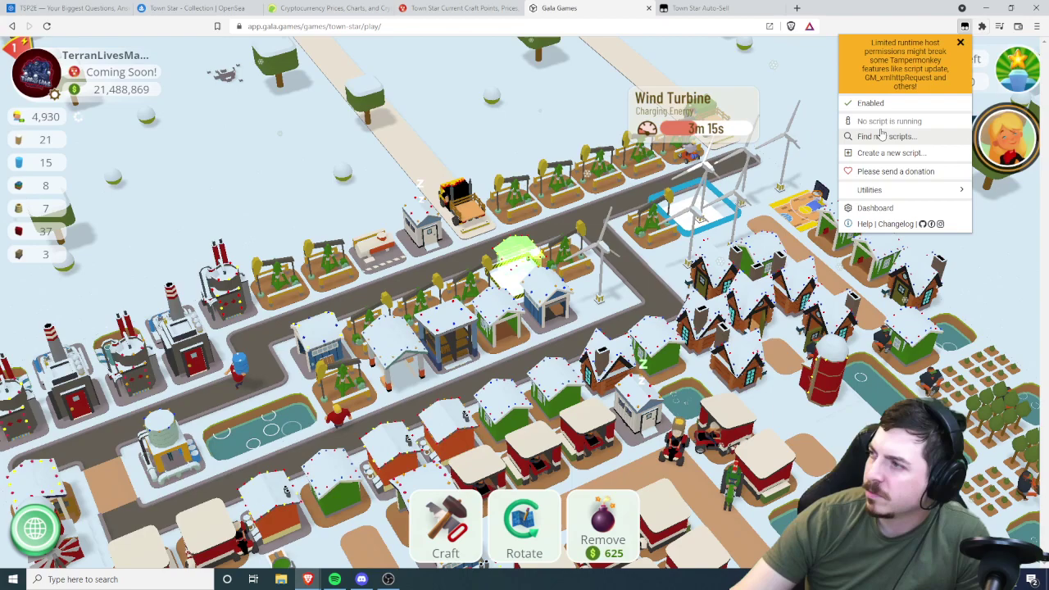
pyautogui.click(705, 119)
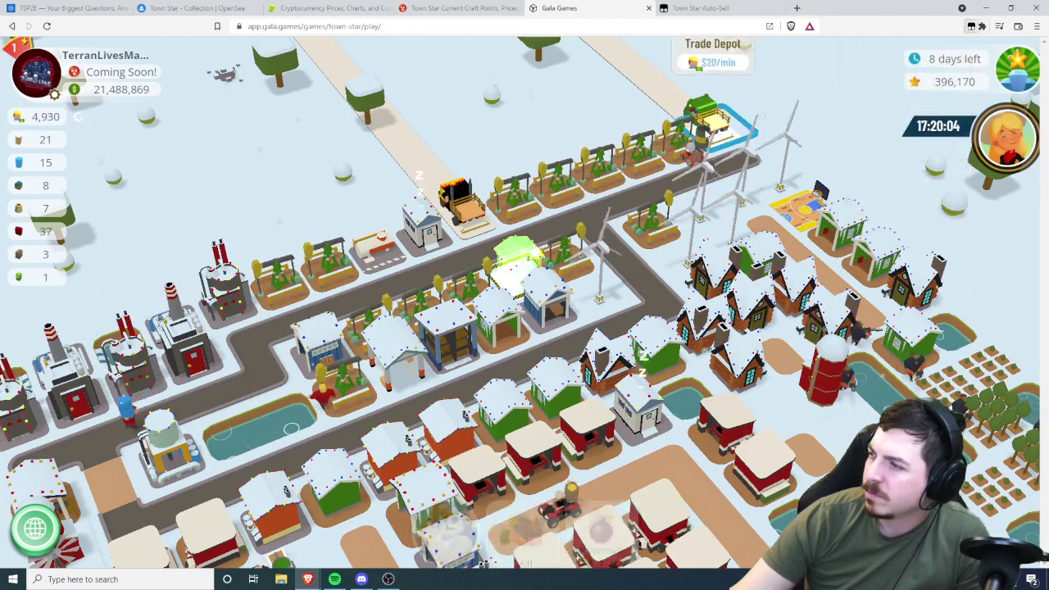
pyautogui.scroll(-2, 589, 279)
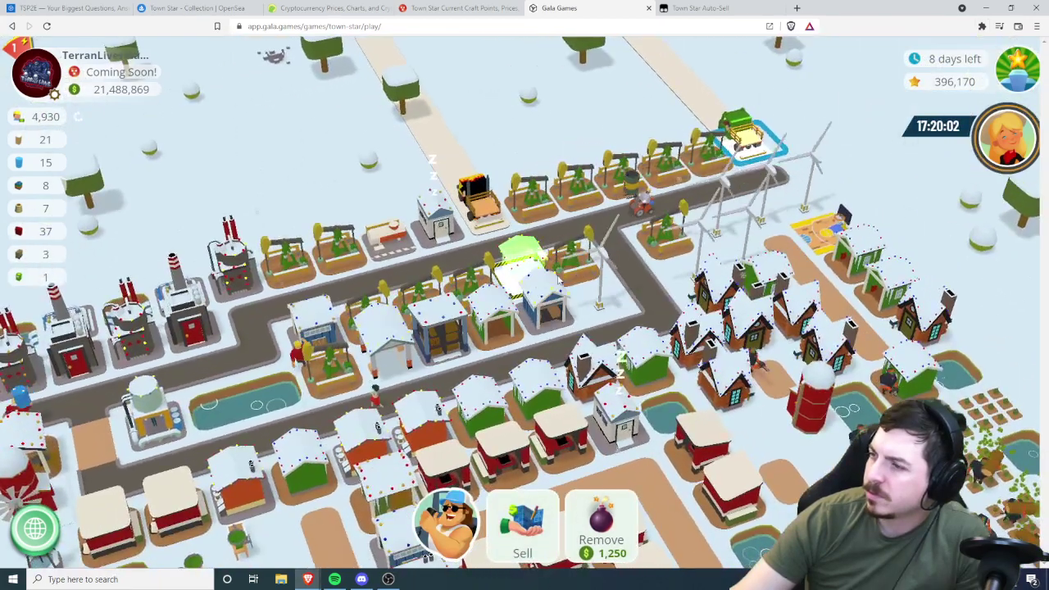
pyautogui.scroll(3, 594, 278)
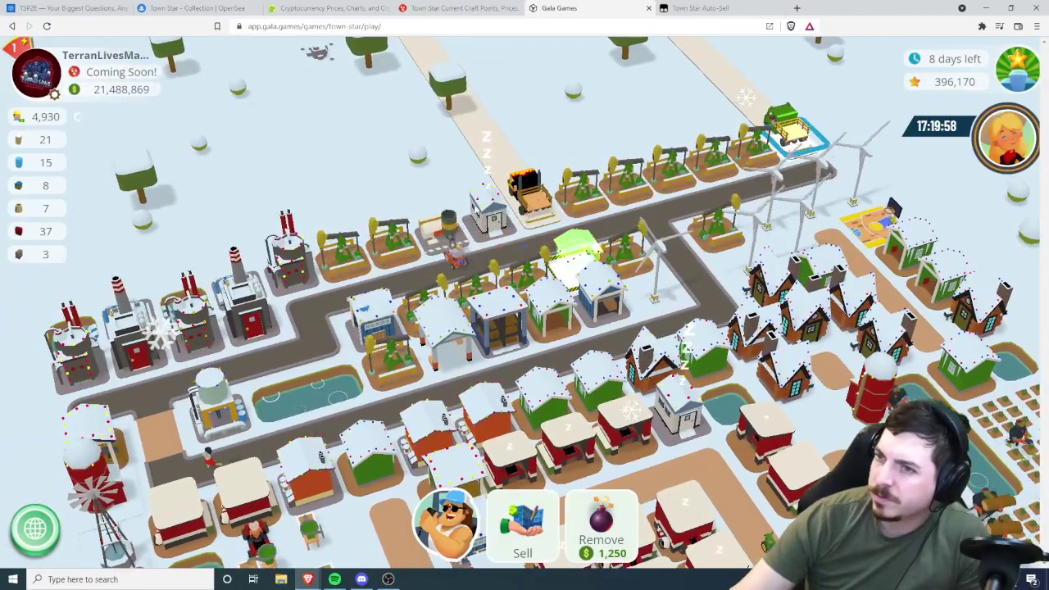
# Close the browser, relaunch Chrome, and open the Town Star play page via the 'gala' suggestion.
pyautogui.click(1032, 10)
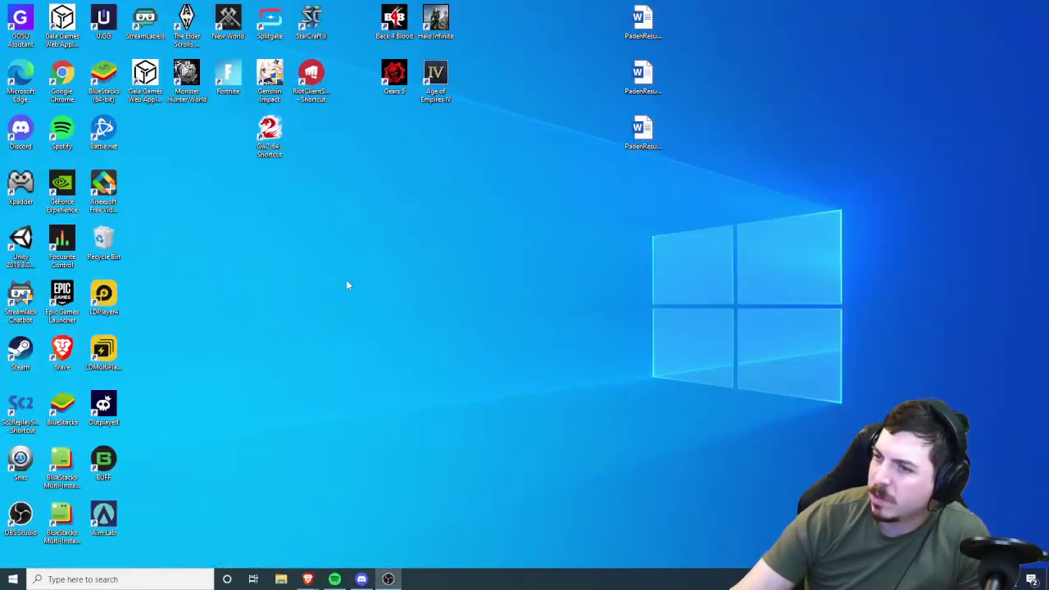
pyautogui.doubleClick(67, 76)
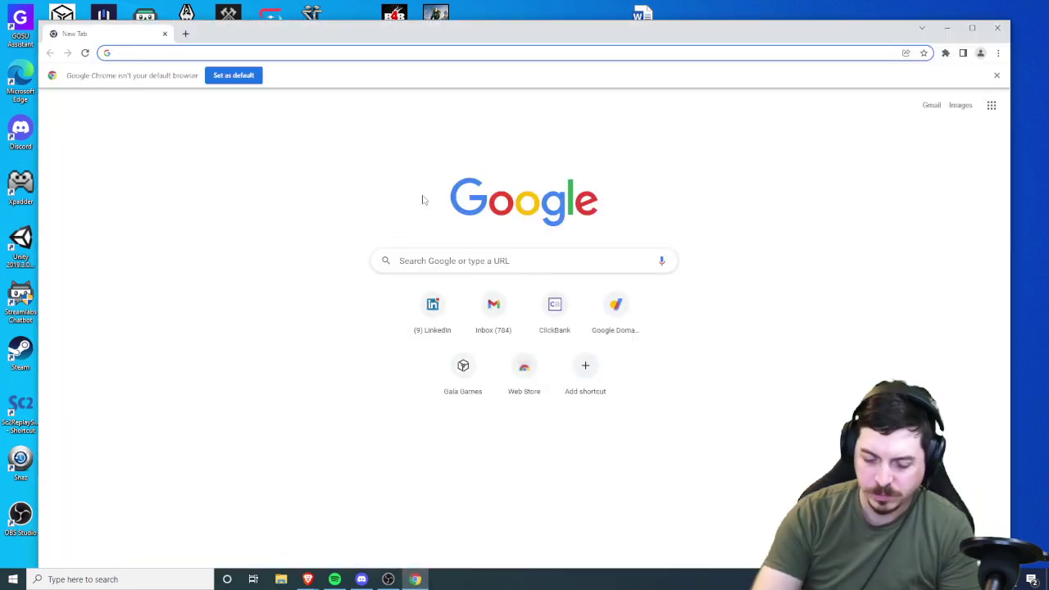
pyautogui.write('gala')
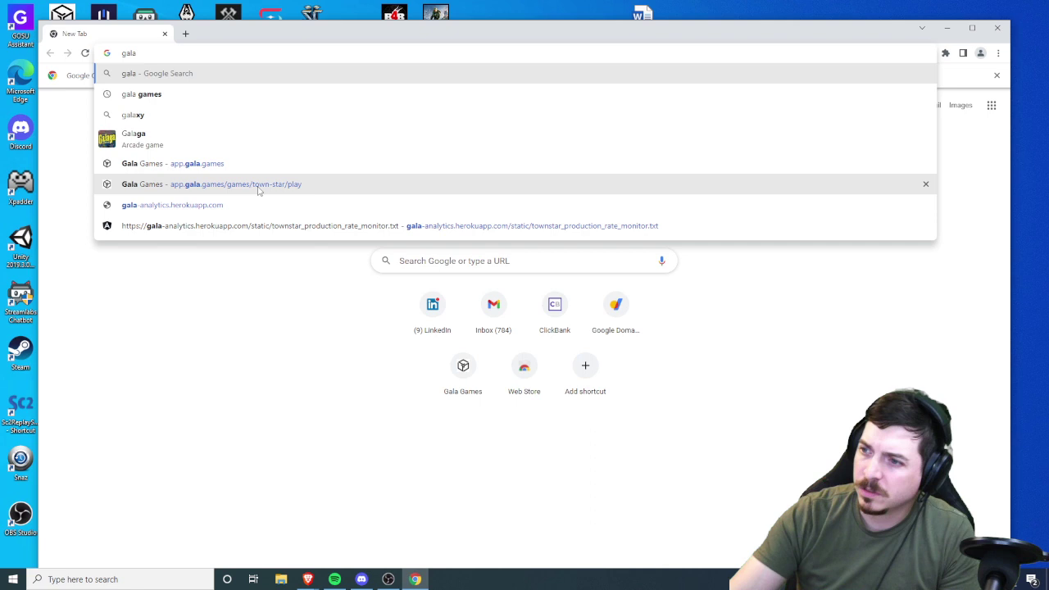
pyautogui.click(212, 185)
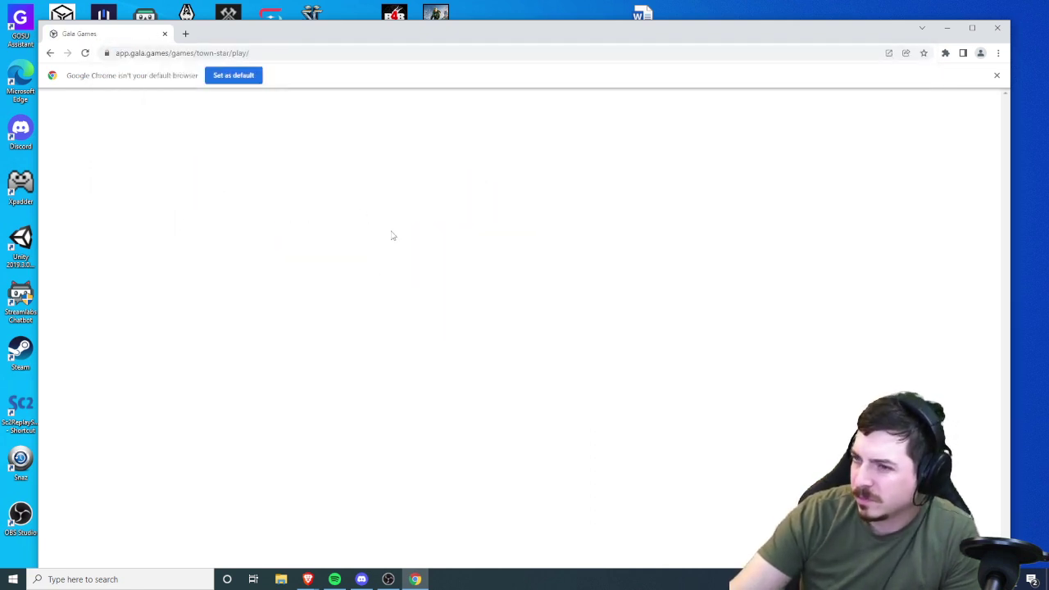
# Dismiss the default-browser notice and check Tampermonkey's running scripts for the page.
pyautogui.click(997, 74)
pyautogui.click(946, 53)
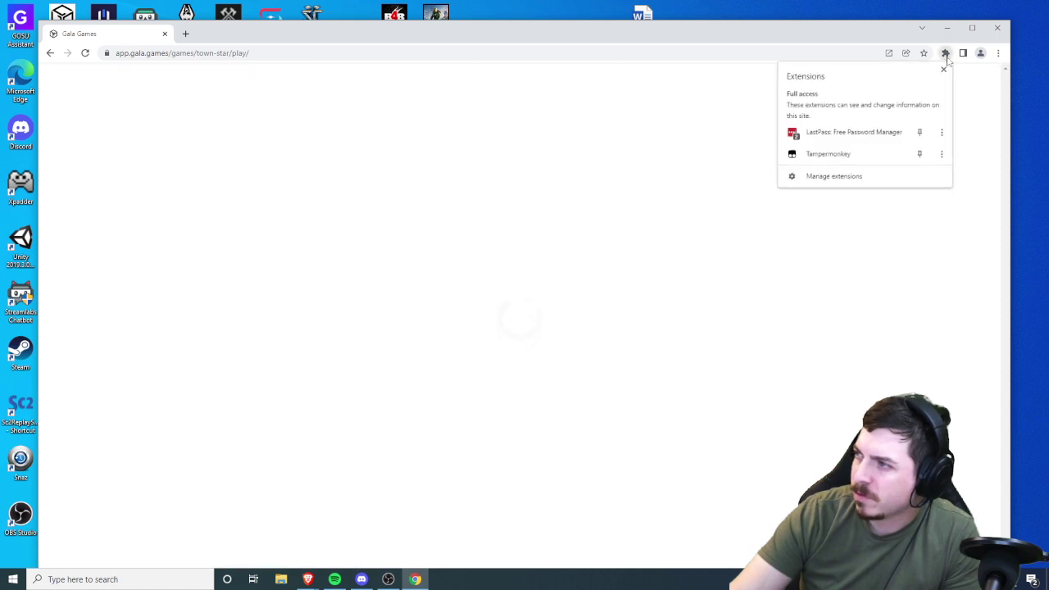
pyautogui.click(853, 156)
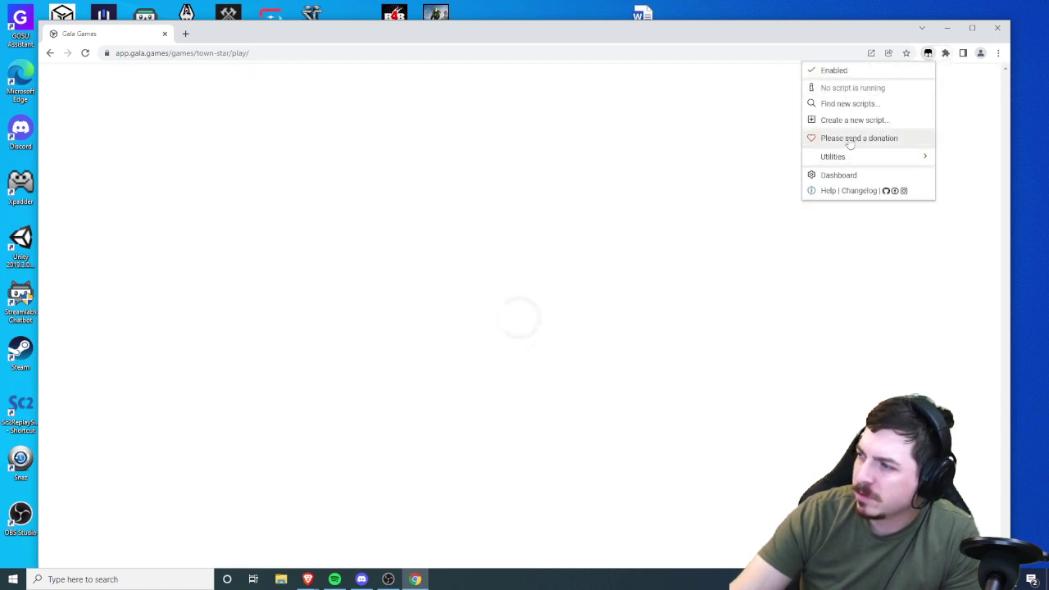
pyautogui.click(658, 34)
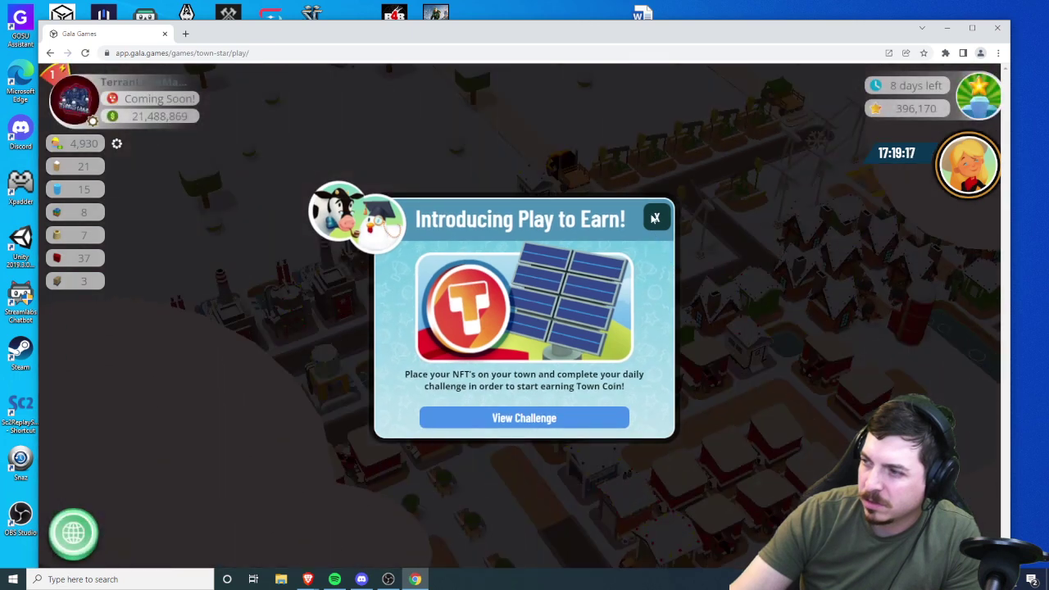
# Dismiss the Play to Earn popup so the town returns with Auto-Sell Active running.
pyautogui.click(654, 218)
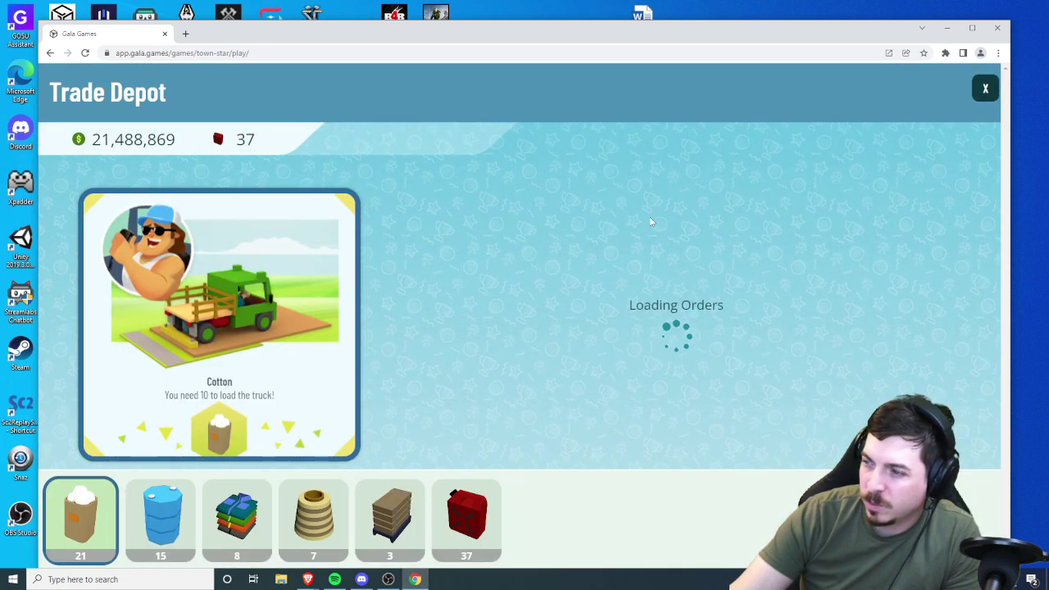
pyautogui.click(650, 221)
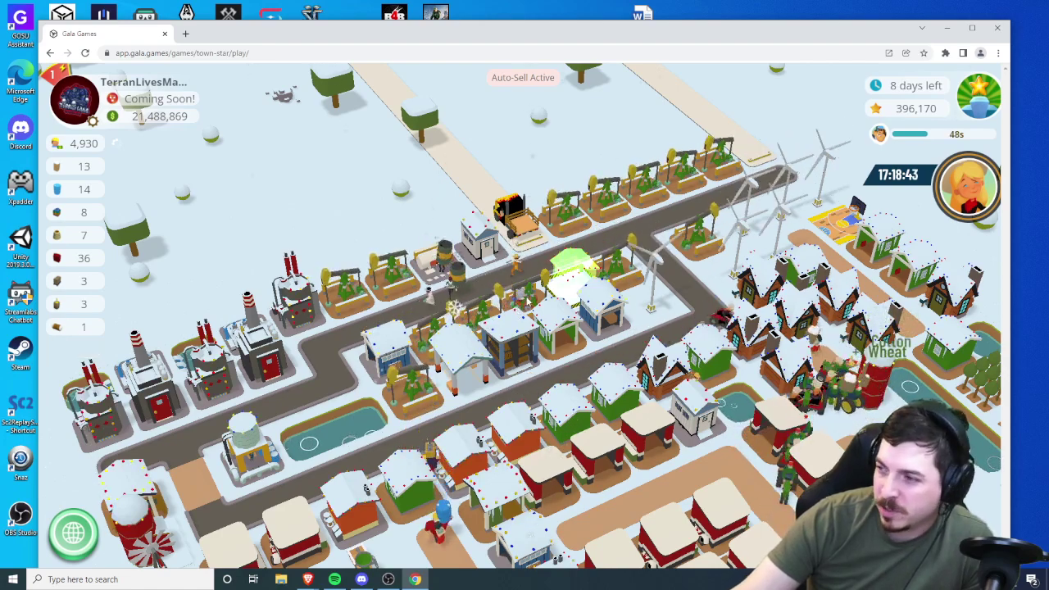
pyautogui.press('d')
pyautogui.press('w')
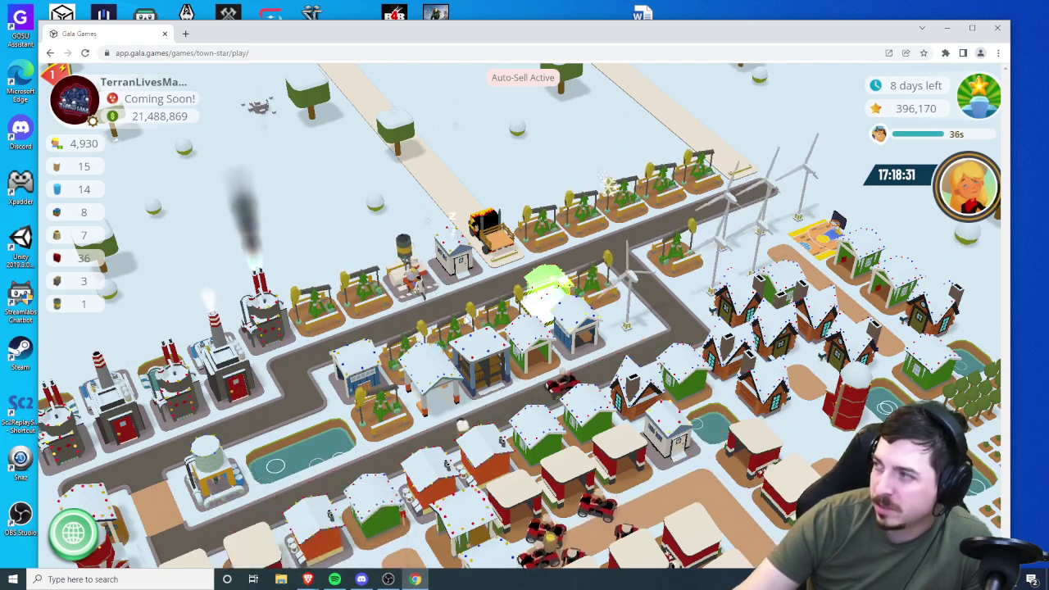
pyautogui.moveTo(511, 271); pyautogui.dragTo(474, 297)
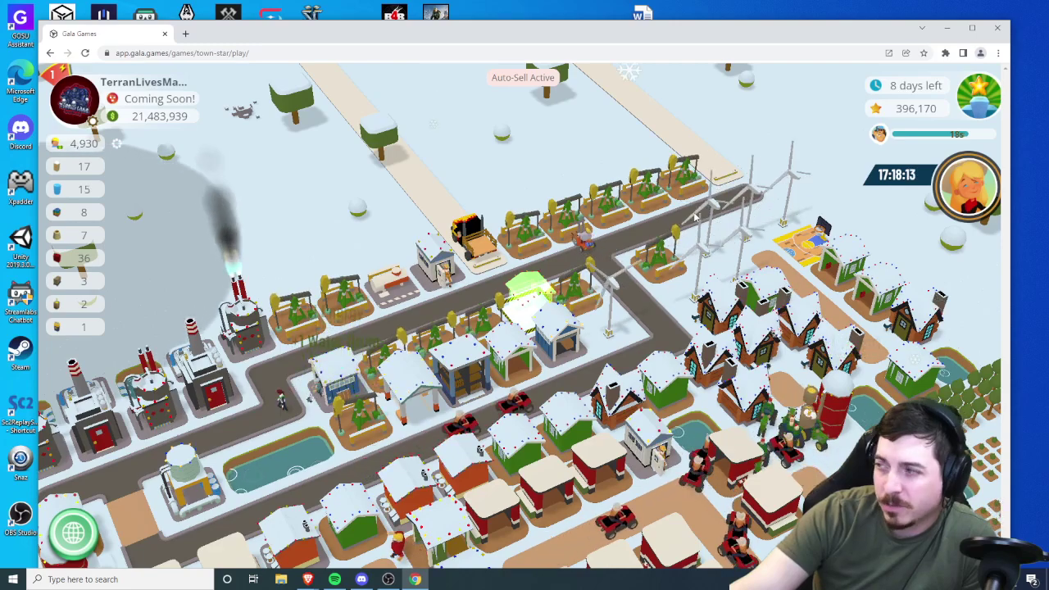
pyautogui.scroll(2, 651, 240)
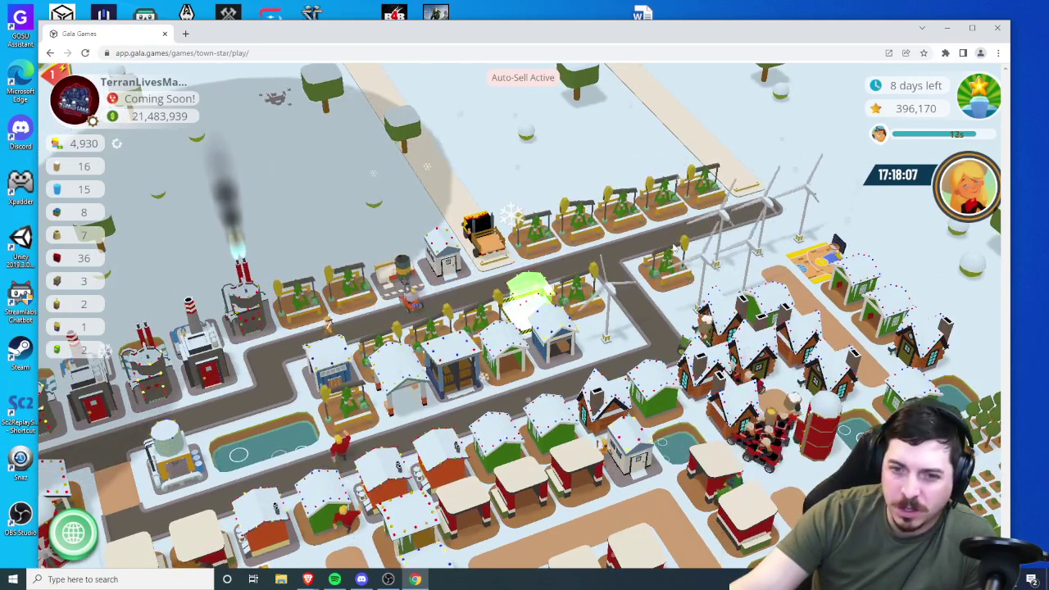
# Open the Tampermonkey dashboard of installed userscripts from the browser extensions list.
pyautogui.click(945, 52)
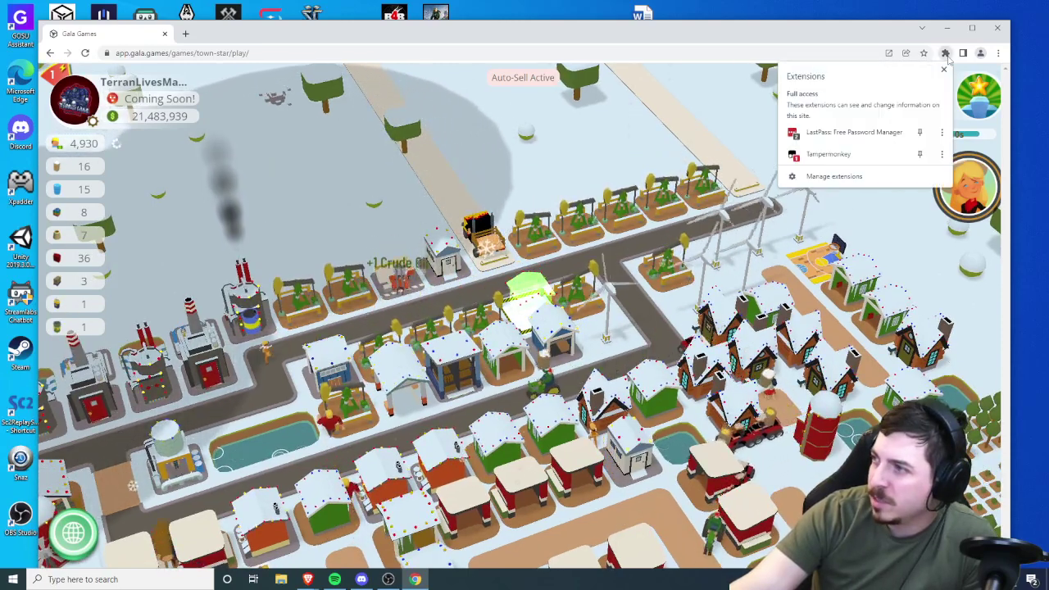
pyautogui.click(829, 154)
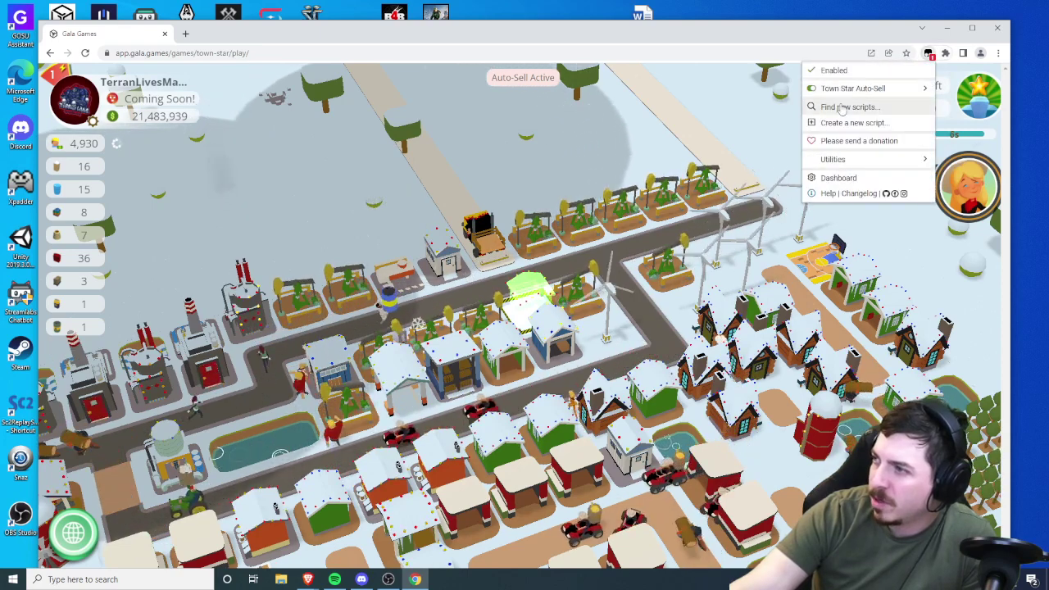
pyautogui.click(838, 178)
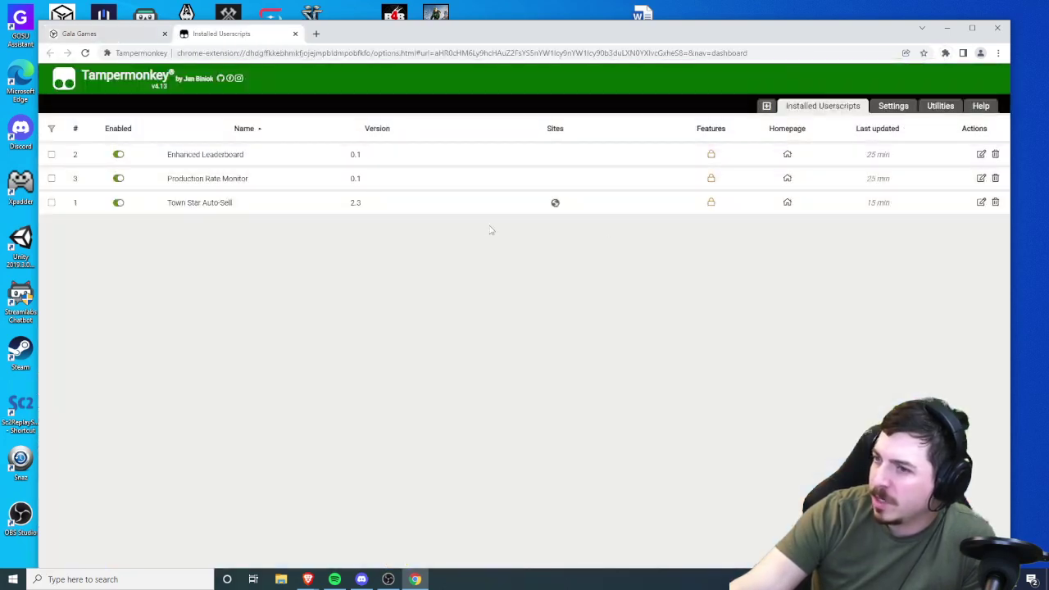
pyautogui.click(194, 155)
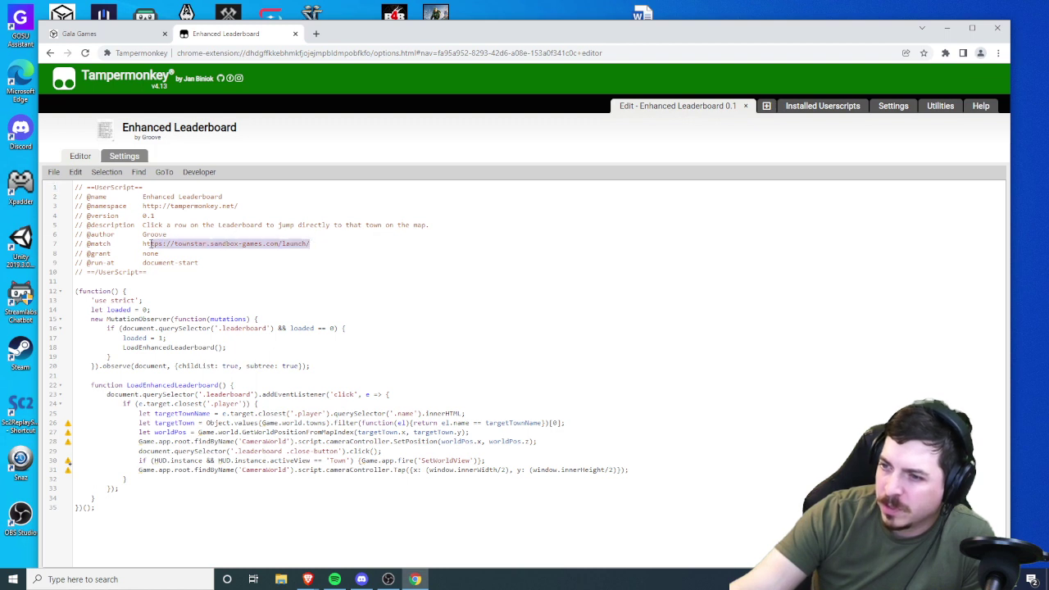
pyautogui.press('BackSpace')
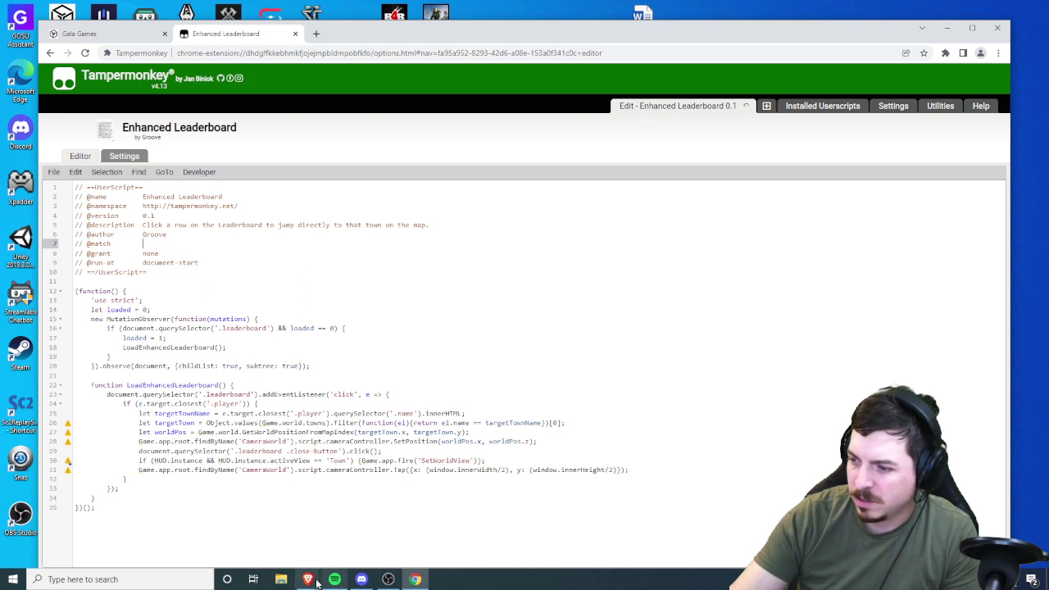
pyautogui.click(152, 310)
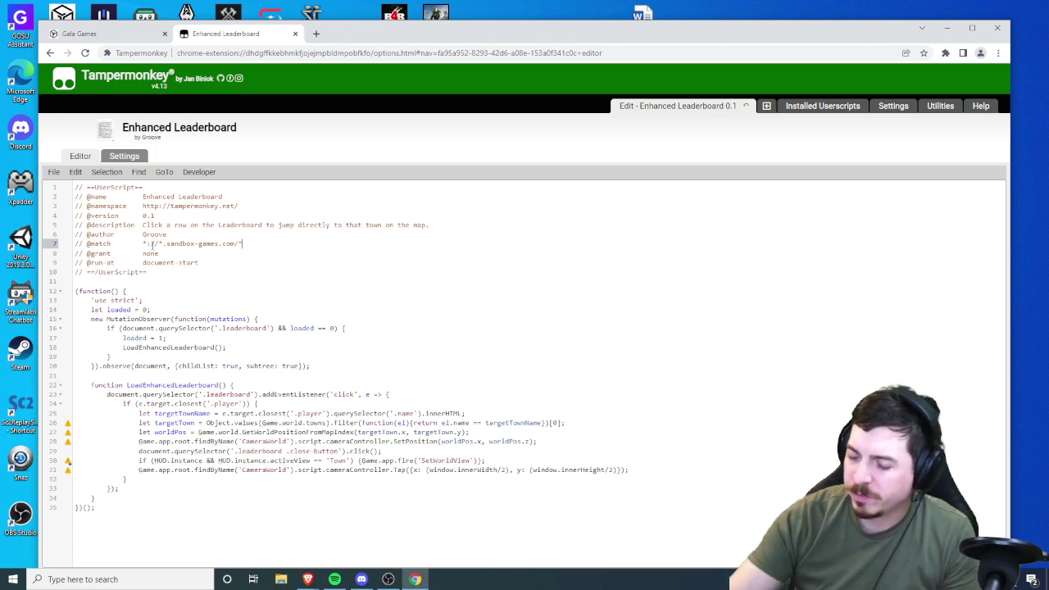
pyautogui.click(53, 173)
pyautogui.click(66, 188)
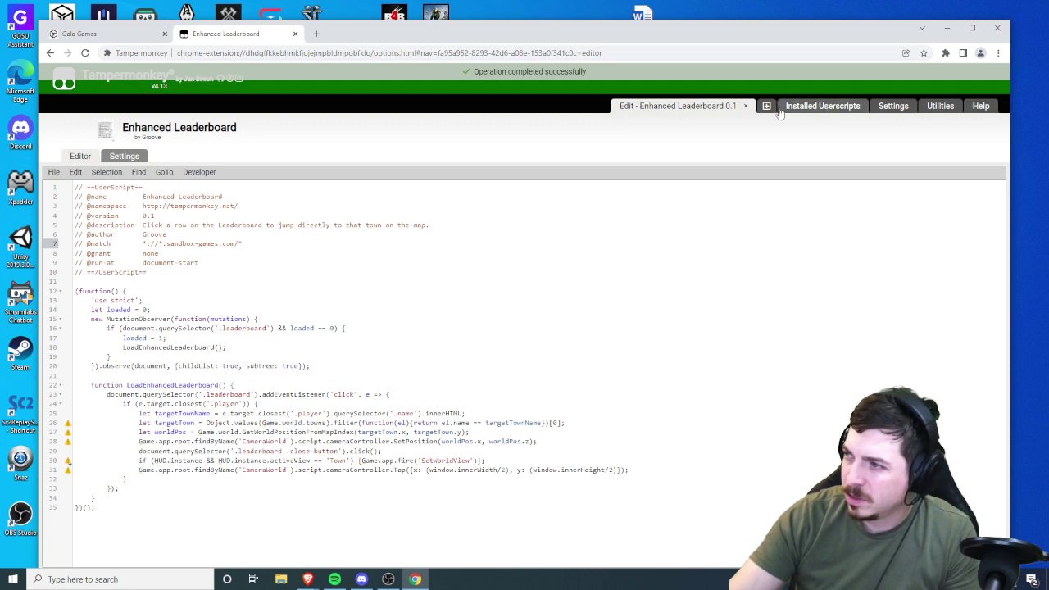
pyautogui.click(820, 107)
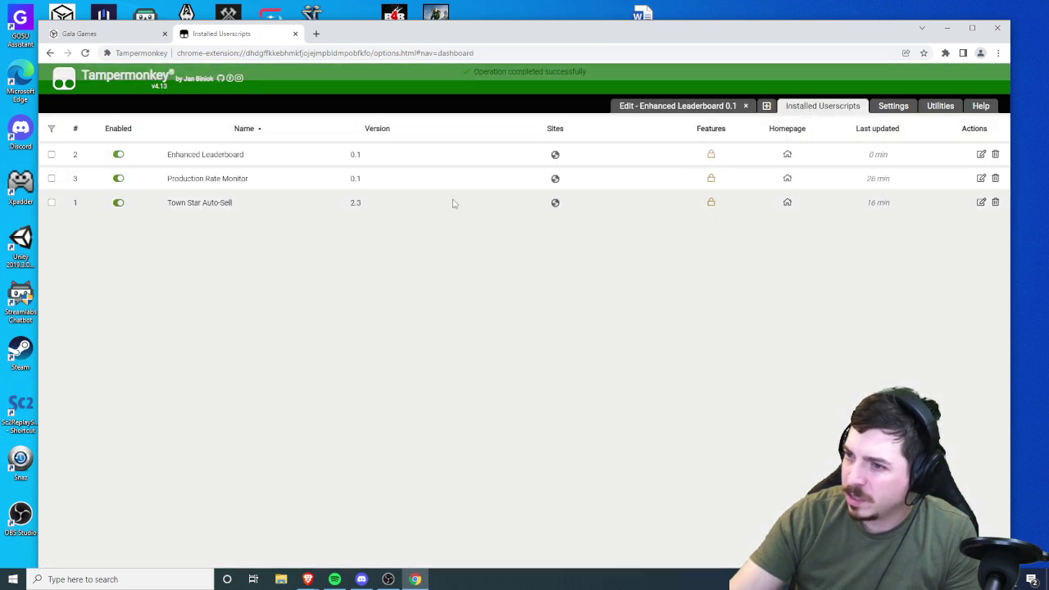
pyautogui.click(200, 181)
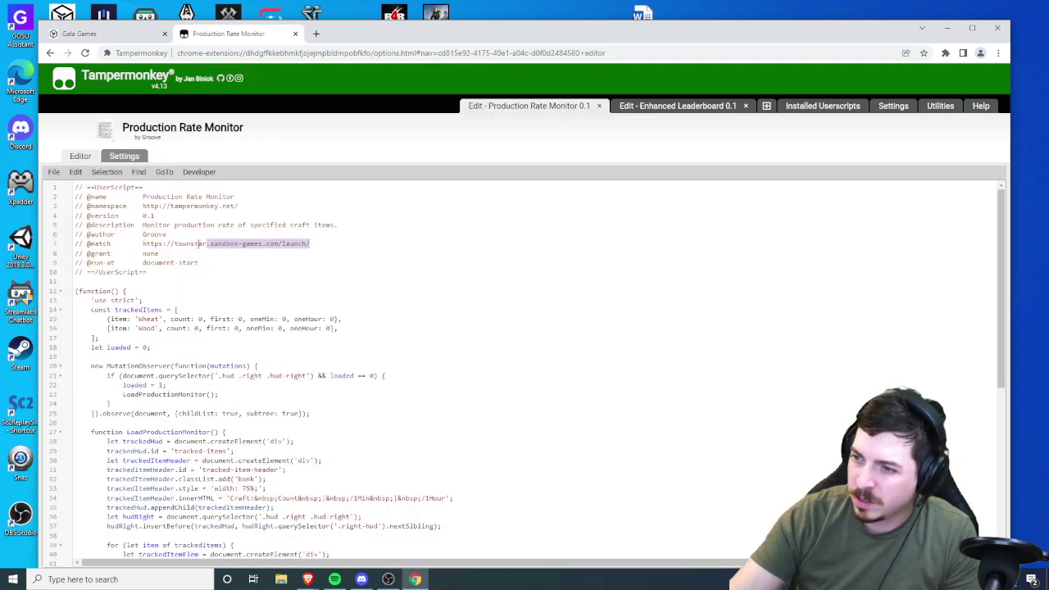
pyautogui.doubleClick(298, 243)
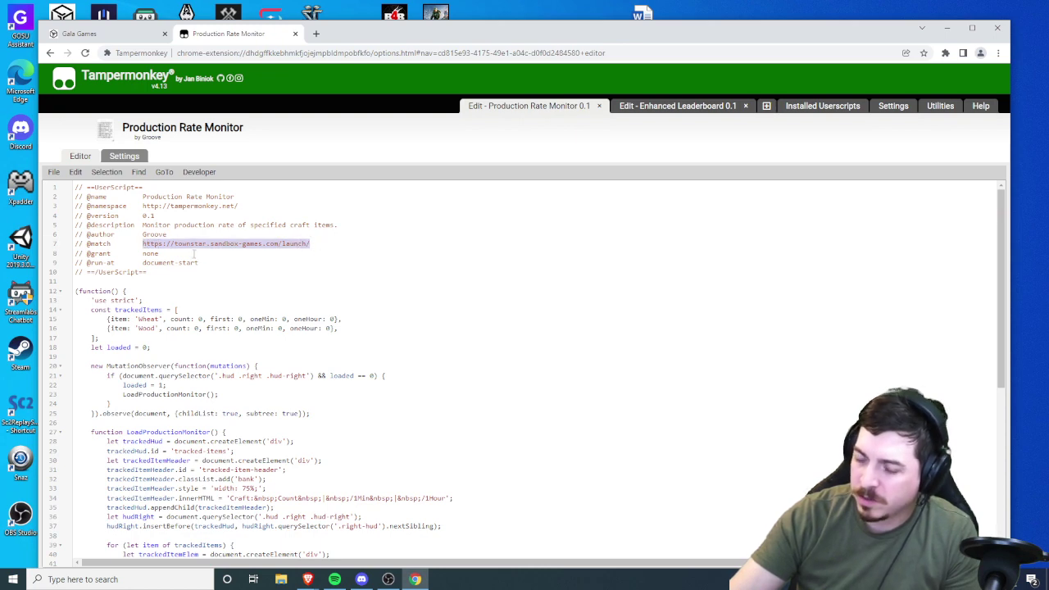
pyautogui.press('BackSpace')
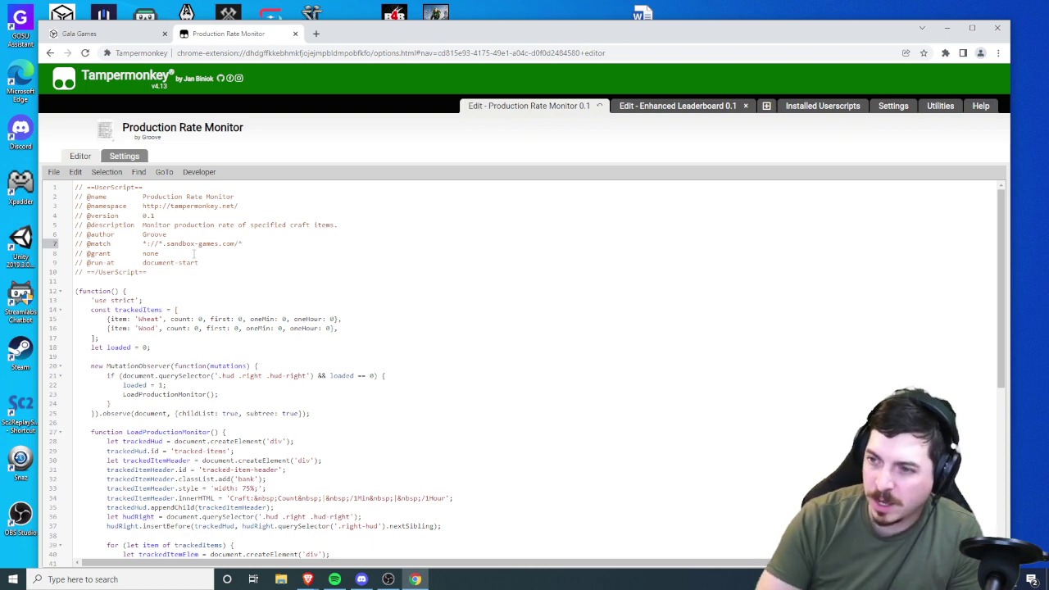
pyautogui.click(55, 179)
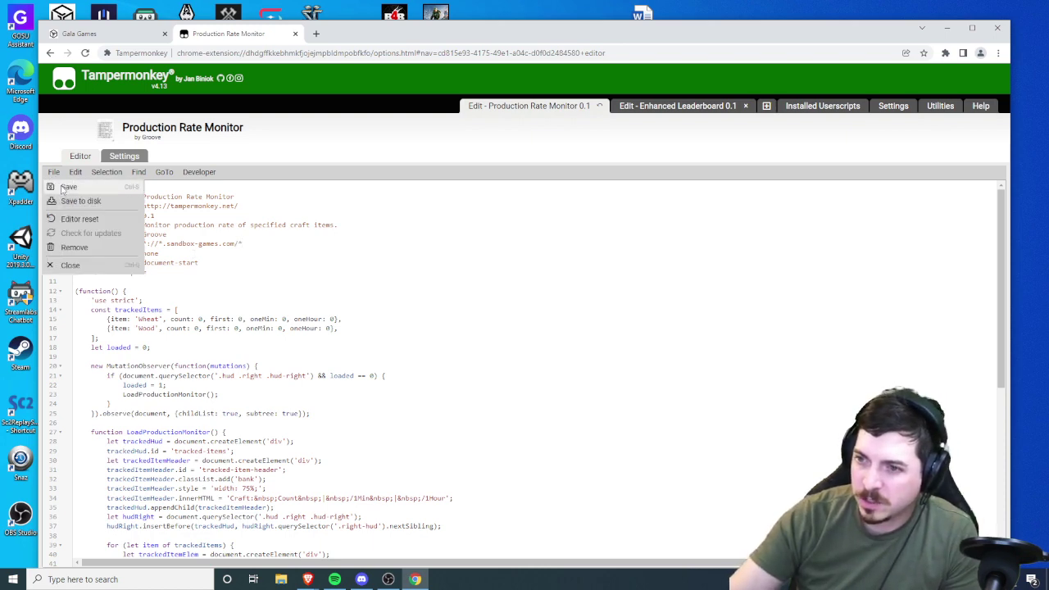
pyautogui.click(64, 187)
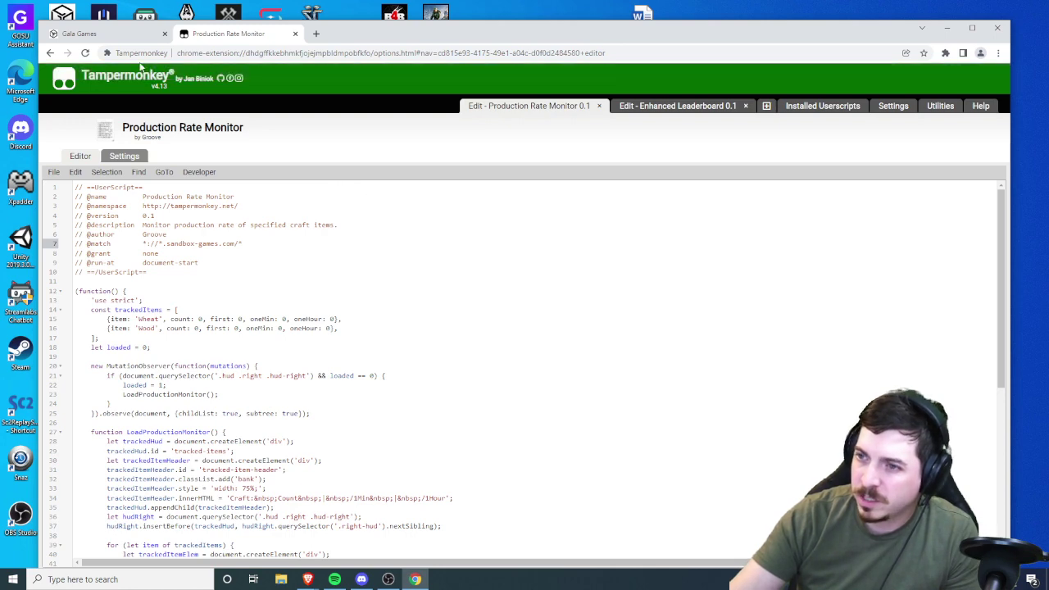
pyautogui.click(122, 35)
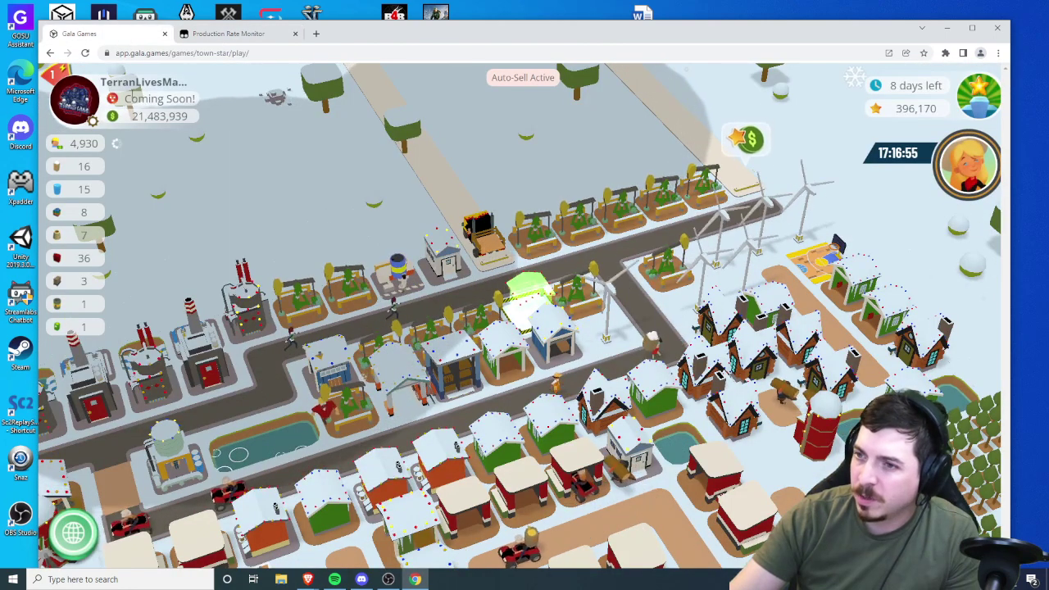
# Reload Town Star and dismiss the Play to Earn popup to reveal the Craft, Wheat, Wood rate tracker.
pyautogui.click(86, 53)
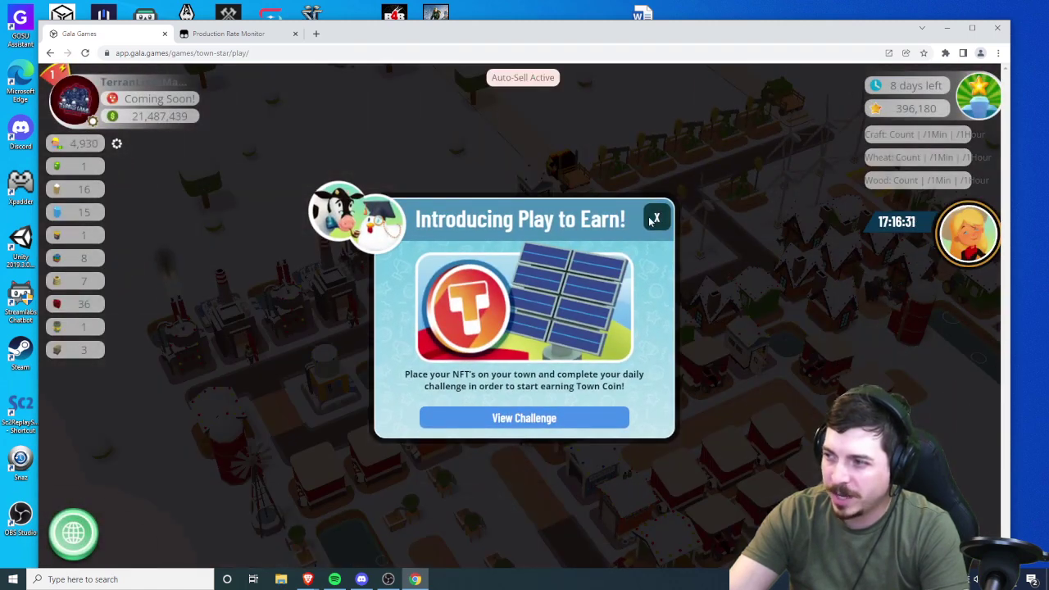
pyautogui.click(656, 219)
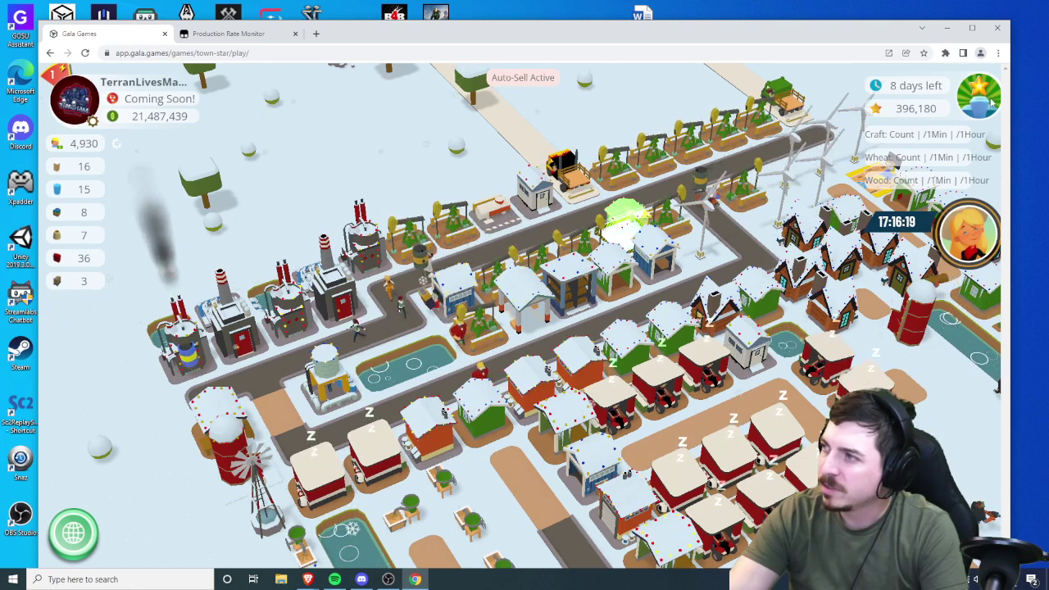
# Check Tampermonkey's extension menu for the running scripts, then close it.
pyautogui.click(945, 53)
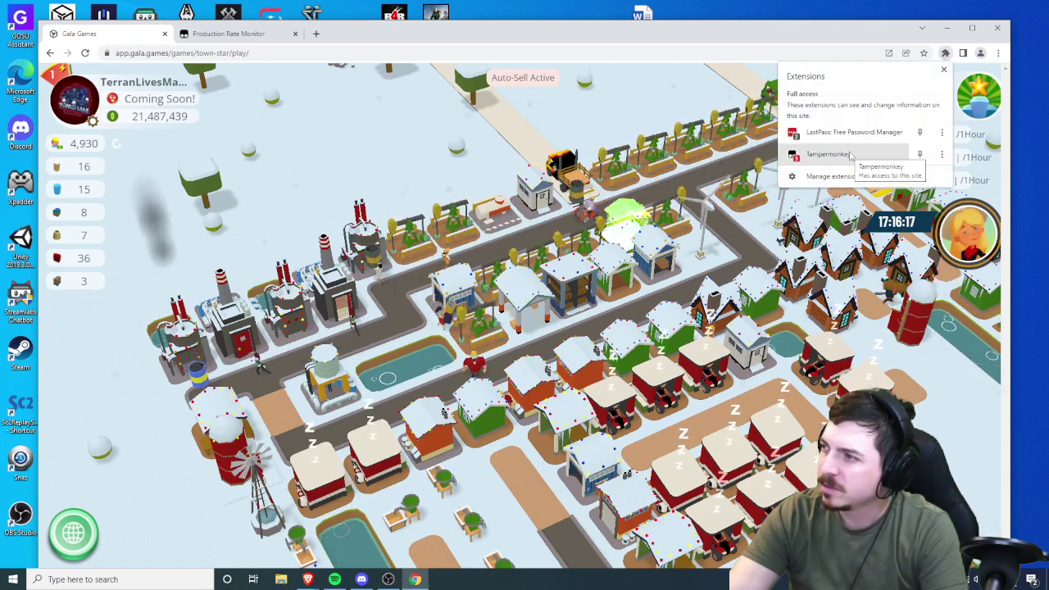
pyautogui.click(827, 154)
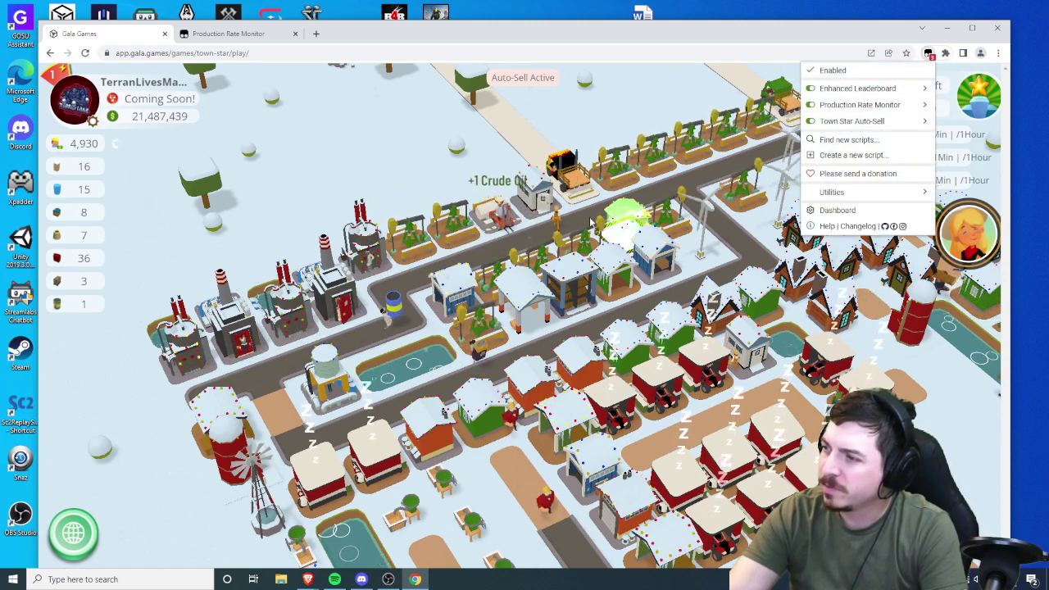
pyautogui.click(547, 209)
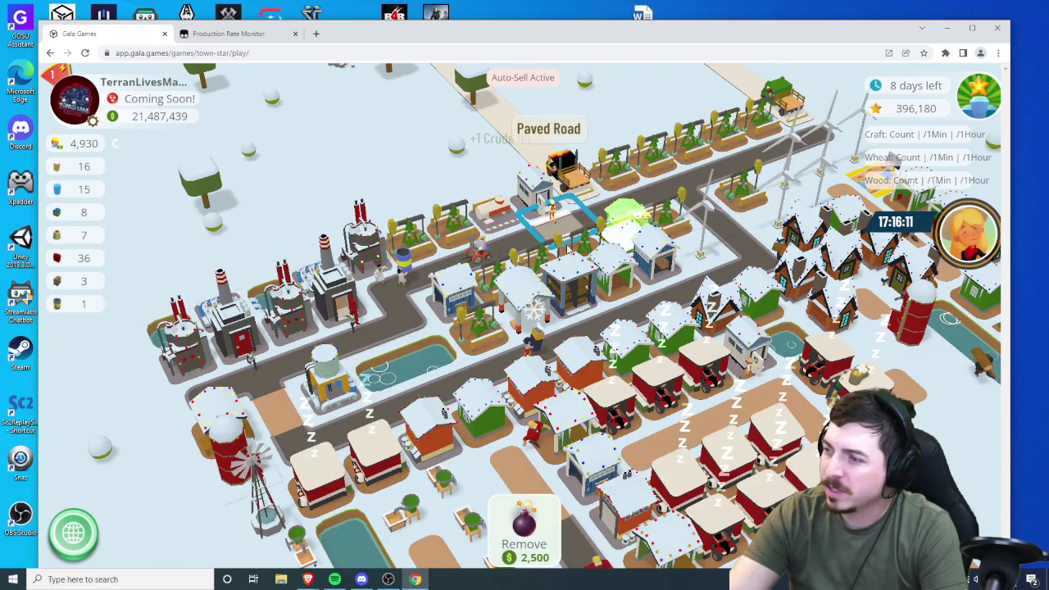
# Pan and rotate the camera over the town, then bring up the Windows Start menu.
pyautogui.press('w')
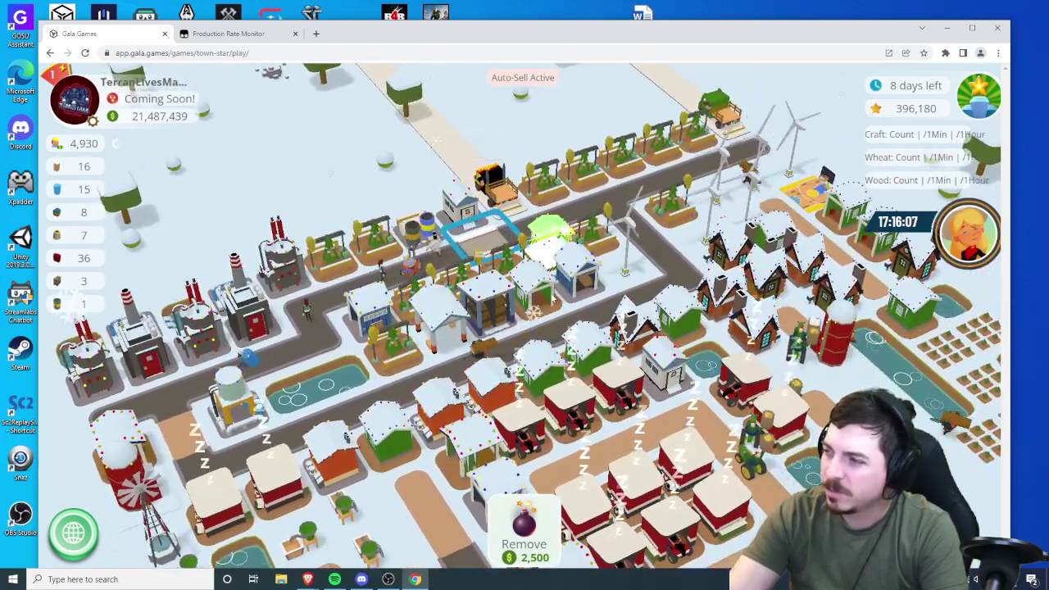
pyautogui.press('q')
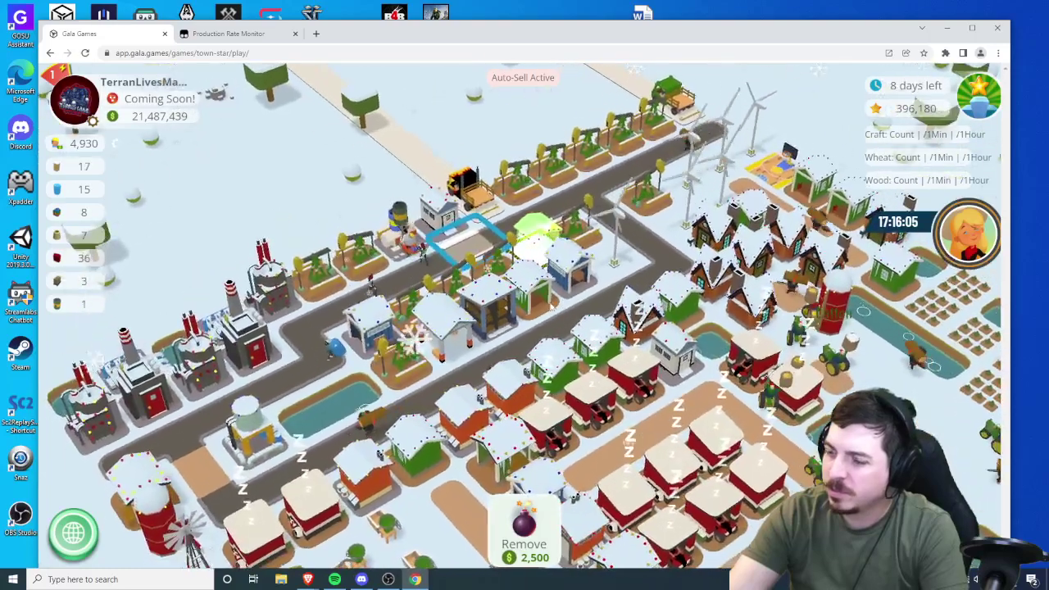
pyautogui.click(18, 576)
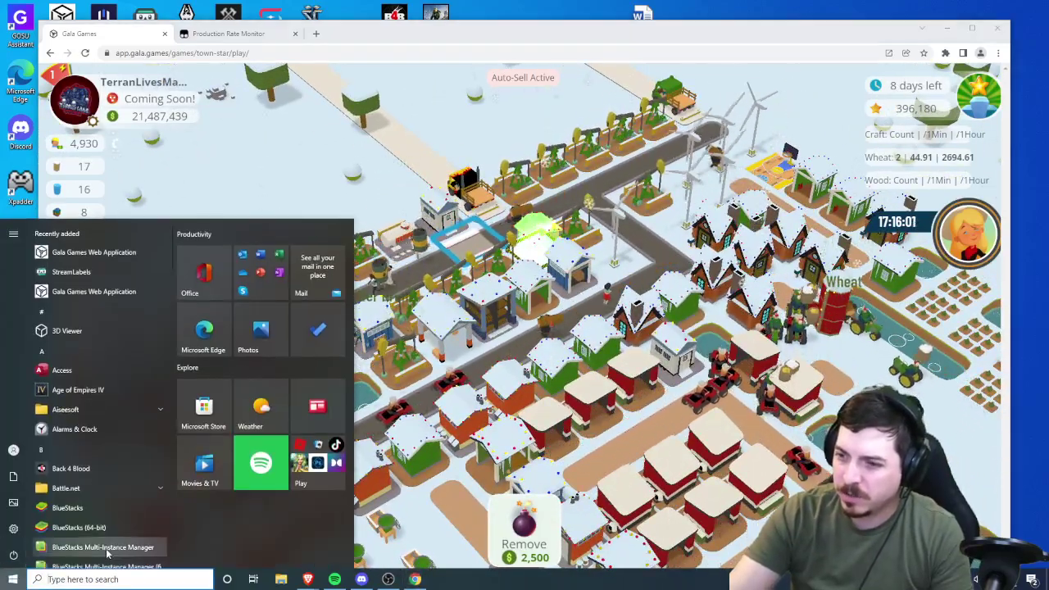
# Launch Notepad via Start search and move its window to the screen centre.
pyautogui.write('notepad')
pyautogui.press('Return')
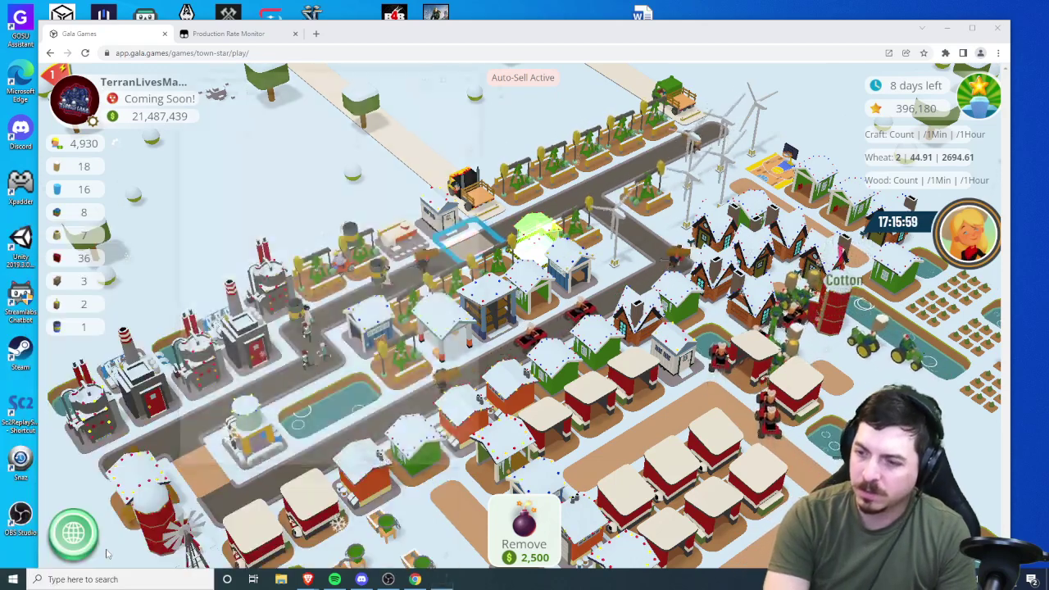
pyautogui.moveTo(362, 77); pyautogui.dragTo(531, 185)
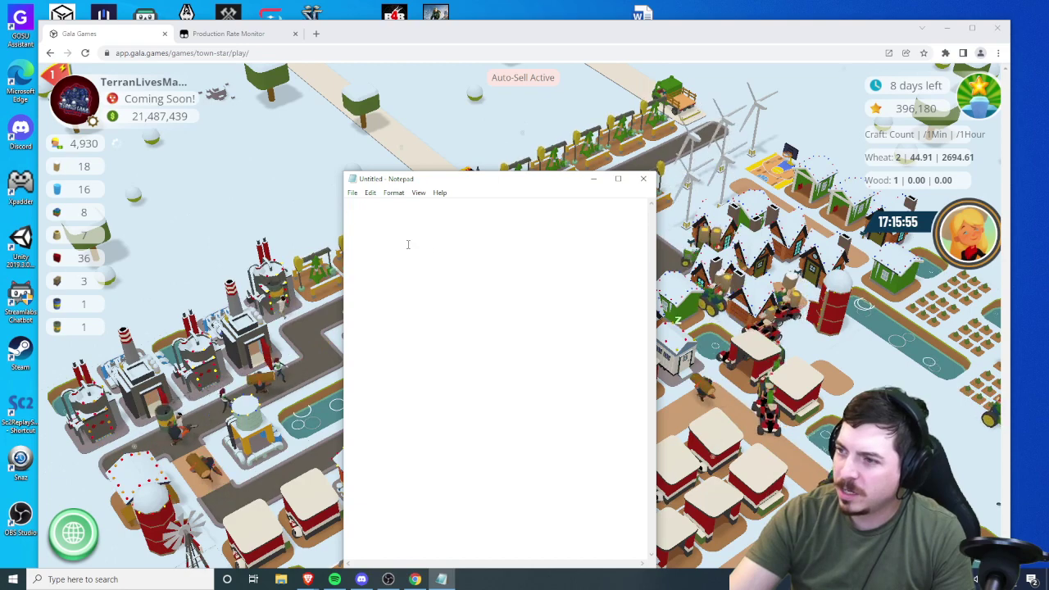
# Zoom in on the Notepad document text three times via View > Zoom.
pyautogui.click(353, 194)
pyautogui.moveTo(373, 195)
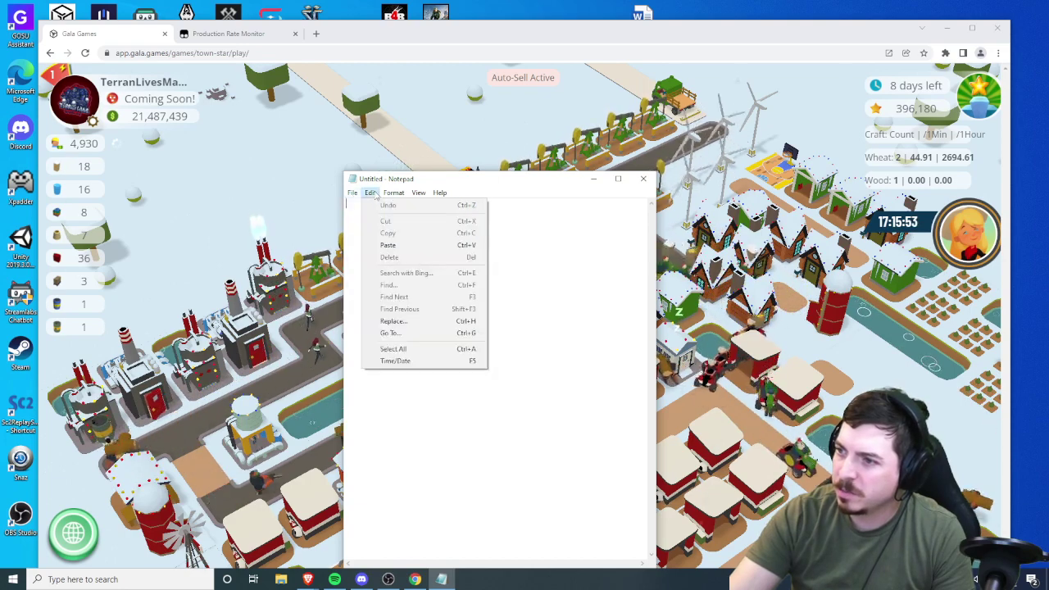
pyautogui.moveTo(426, 199)
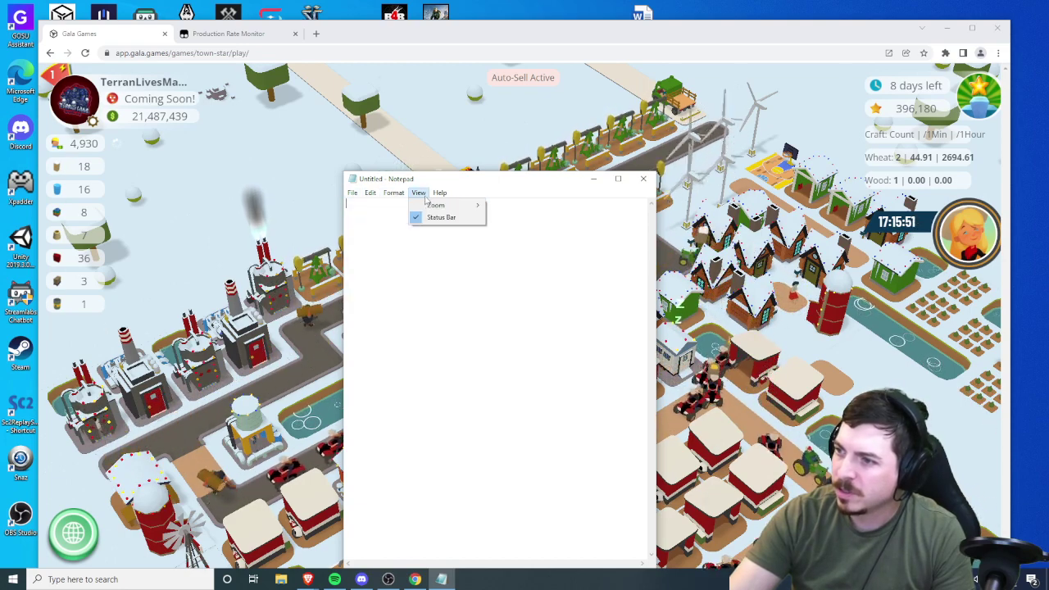
pyautogui.moveTo(456, 207)
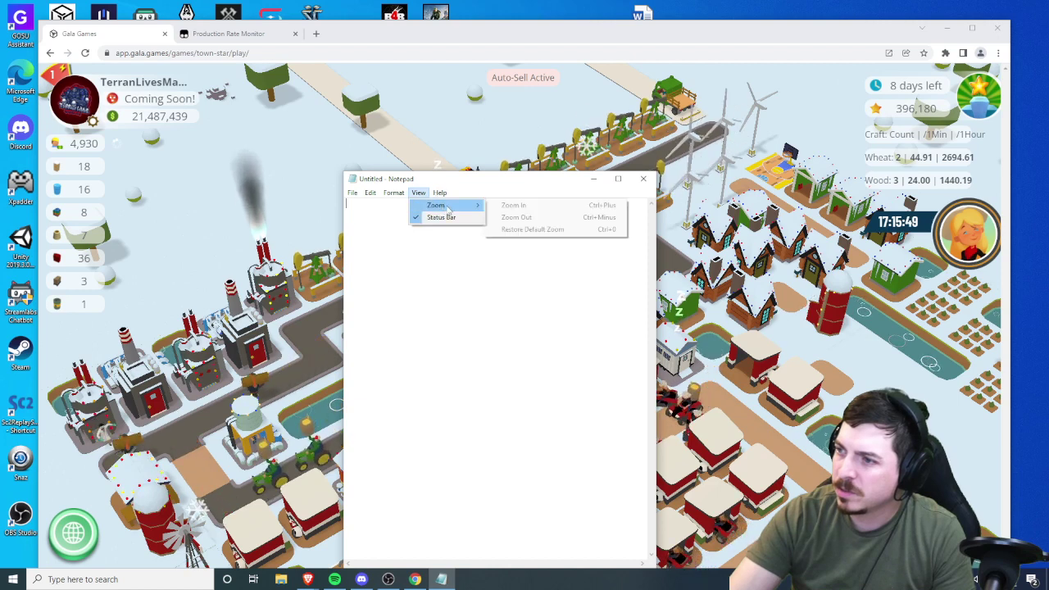
pyautogui.click(496, 205)
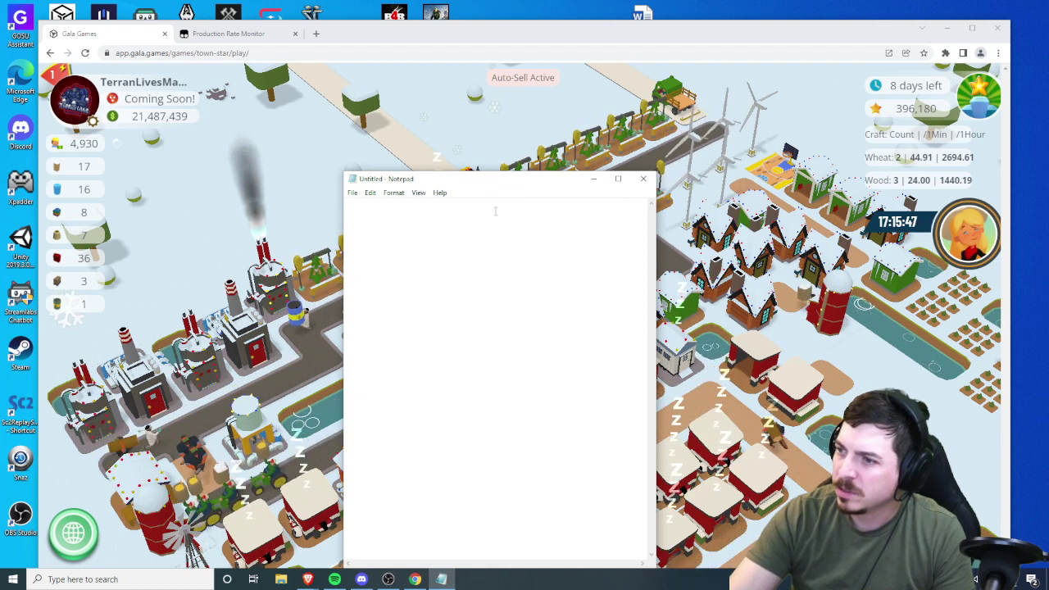
pyautogui.click(421, 195)
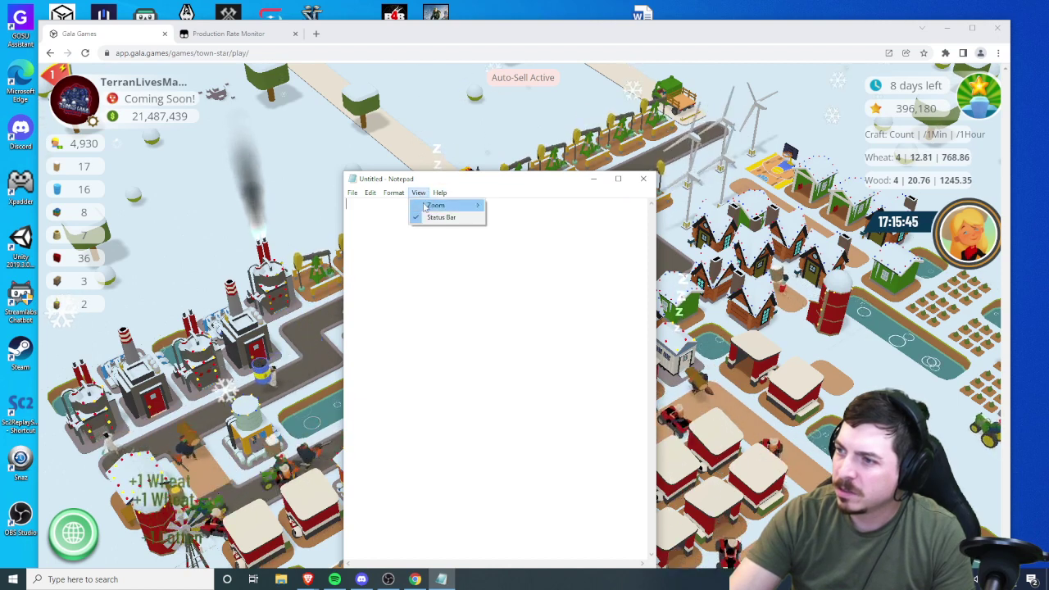
pyautogui.moveTo(449, 206)
pyautogui.click(497, 205)
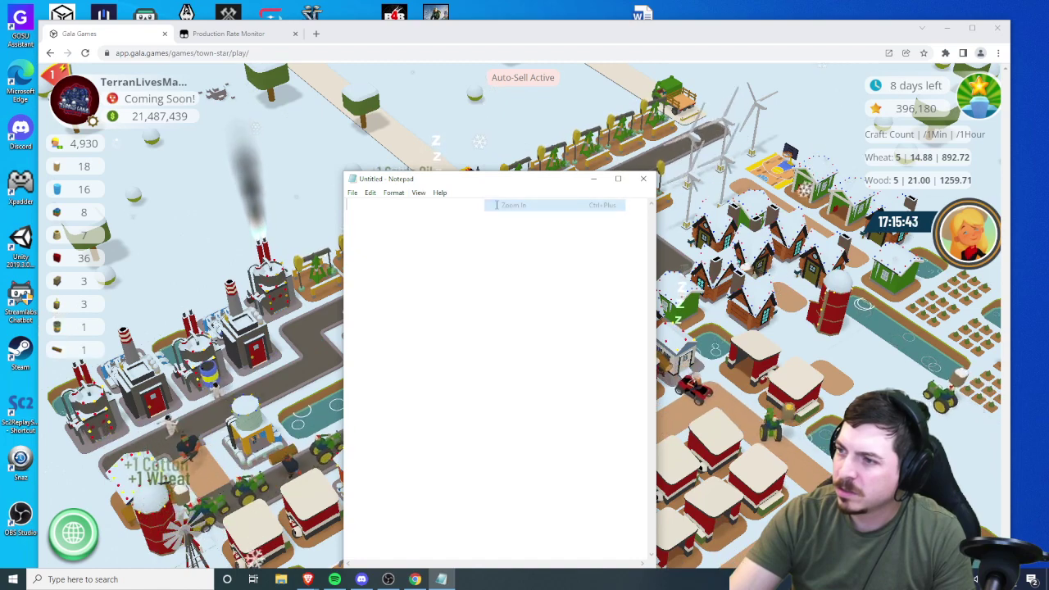
pyautogui.click(419, 195)
pyautogui.moveTo(447, 205)
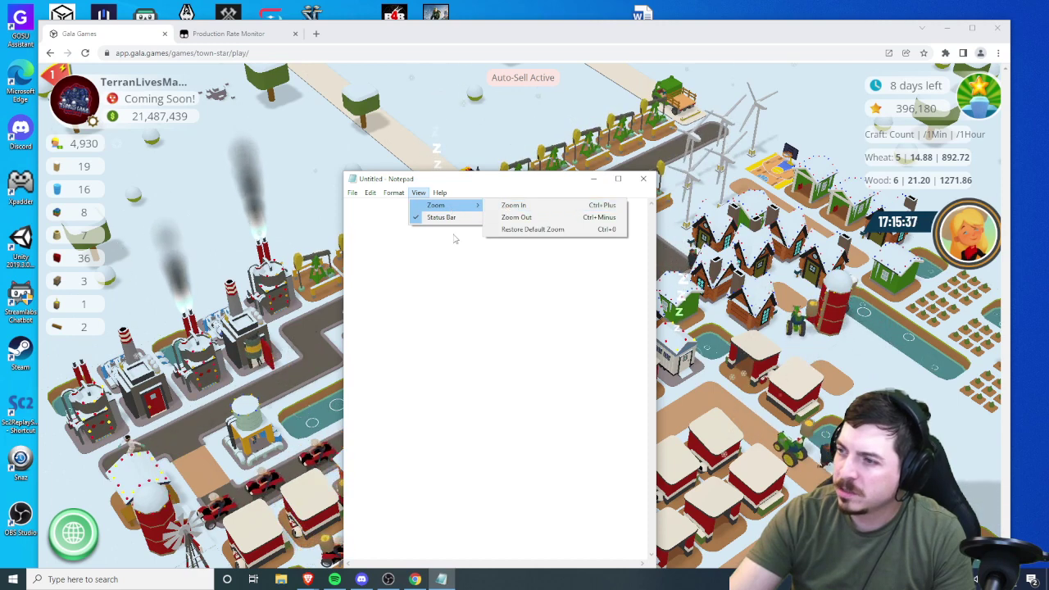
pyautogui.click(518, 207)
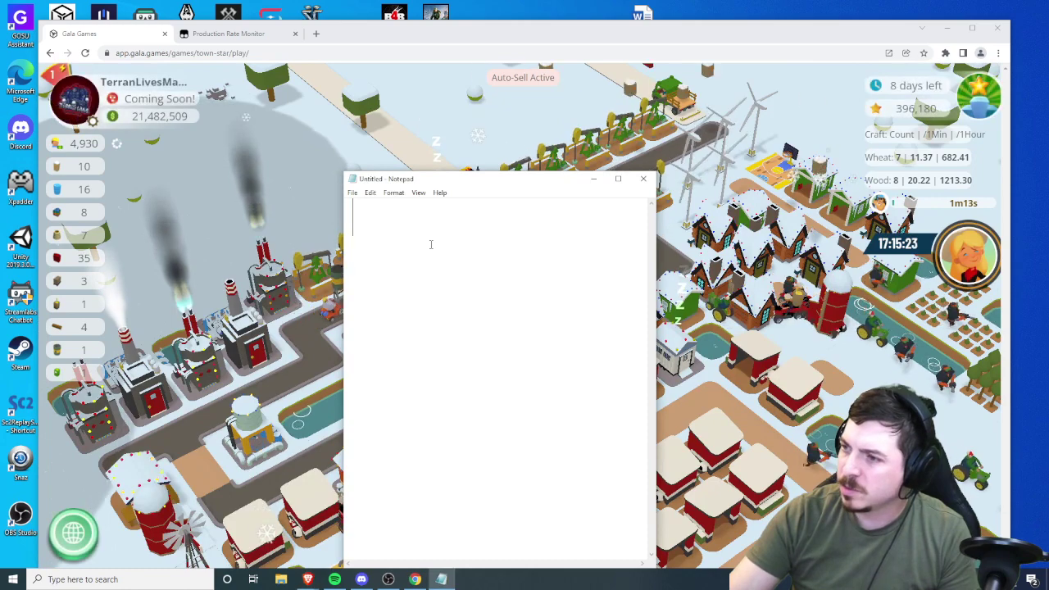
# Type the match pattern *://*.sandbox-games.com/* into the Notepad document.
pyautogui.write('*')
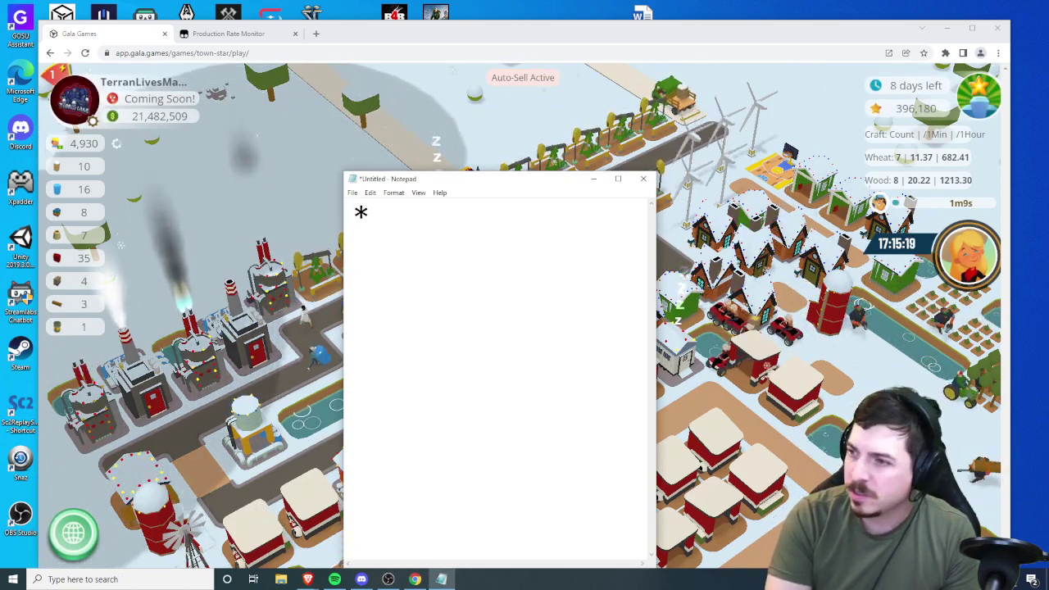
pyautogui.write('://')
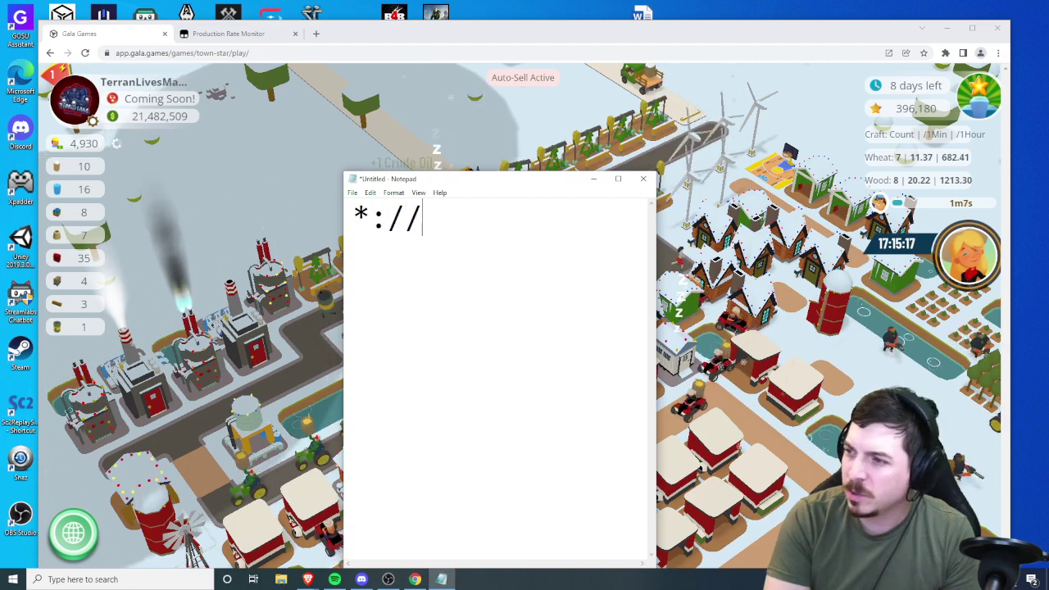
pyautogui.write('(')
pyautogui.press('BackSpace')
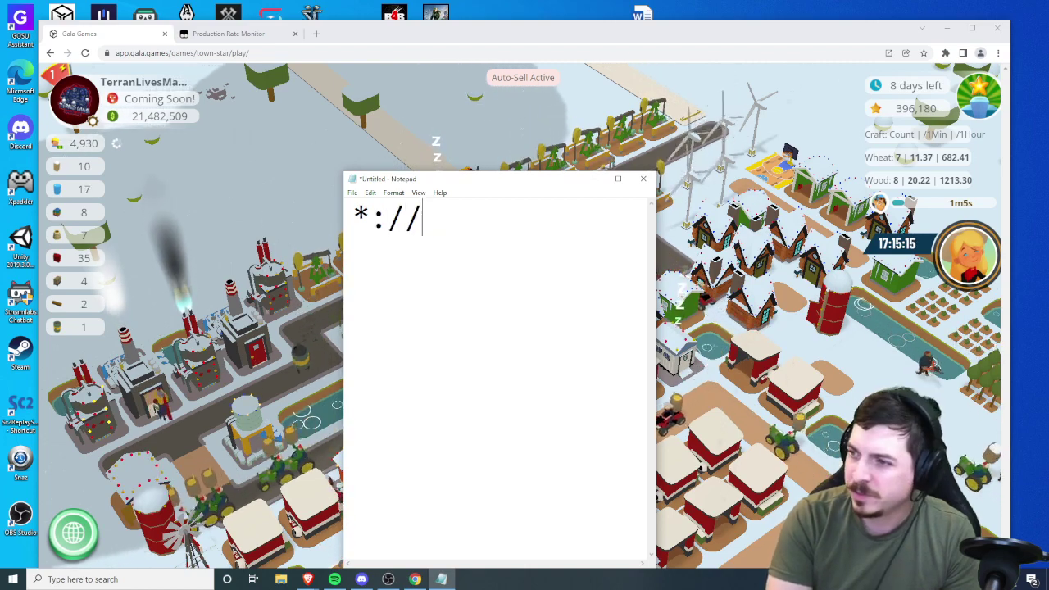
pyautogui.write('*')
pyautogui.write('.')
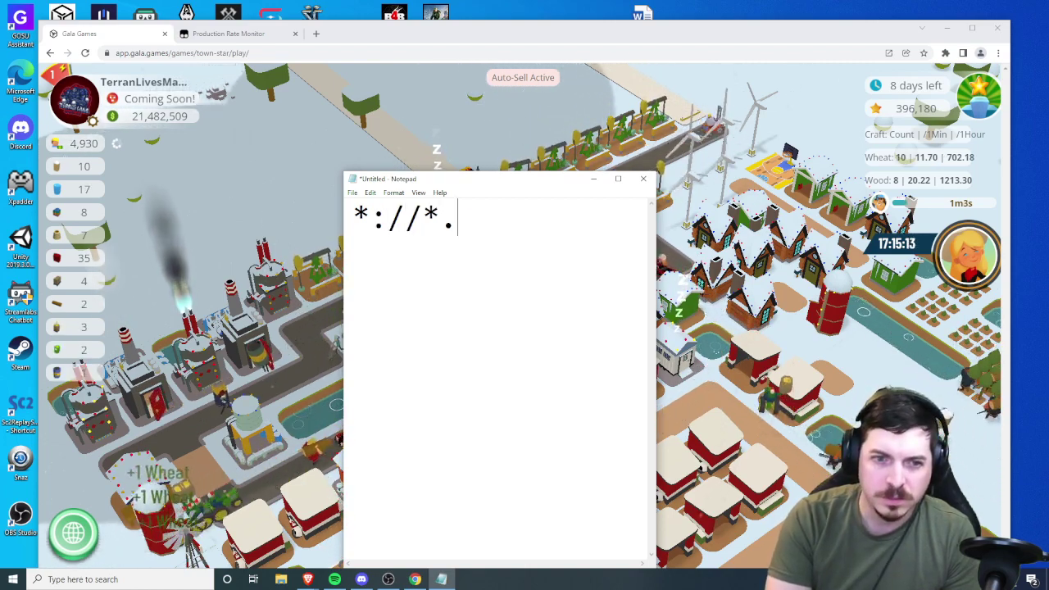
pyautogui.write('sandbox-games.com')
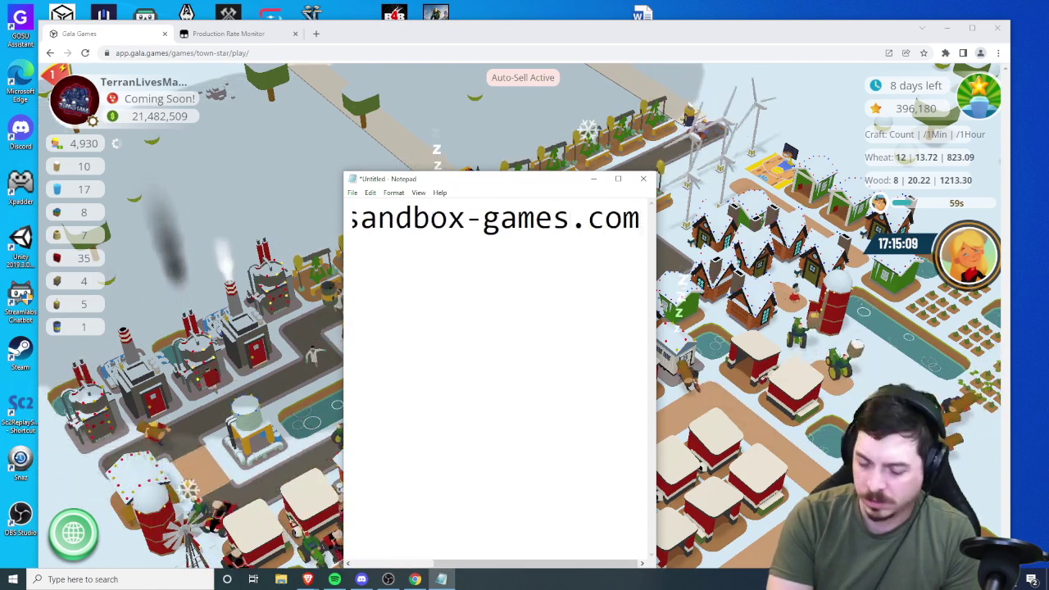
pyautogui.write('/*')
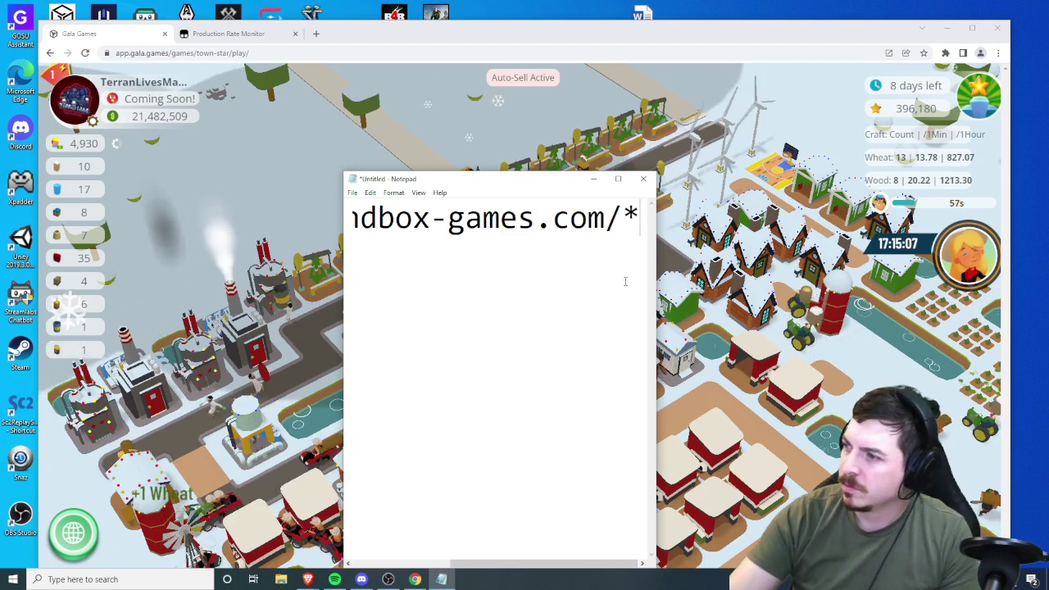
pyautogui.moveTo(656, 297); pyautogui.dragTo(859, 297)
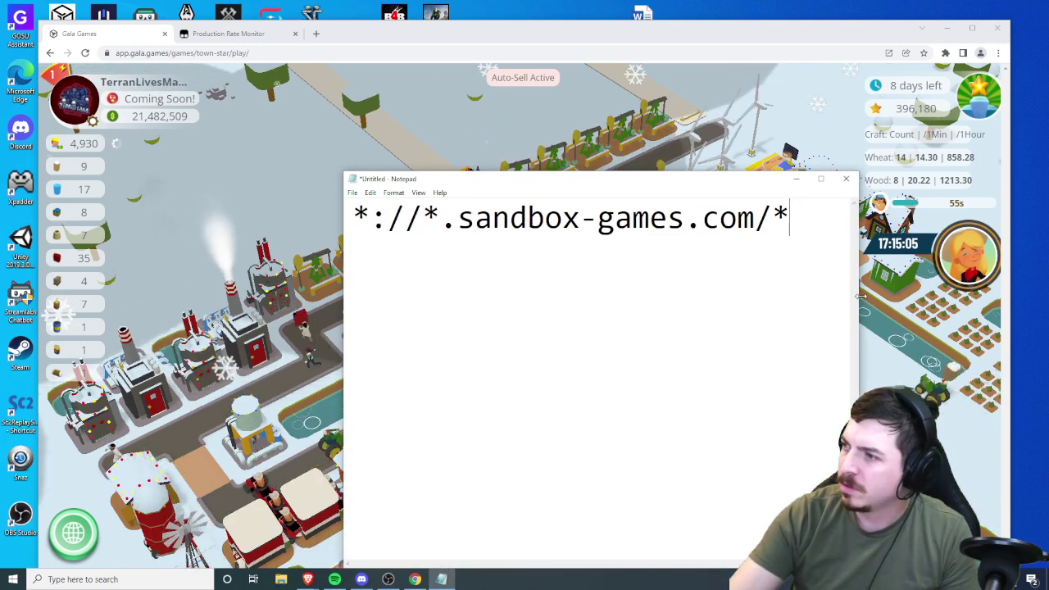
pyautogui.moveTo(658, 193); pyautogui.dragTo(555, 175)
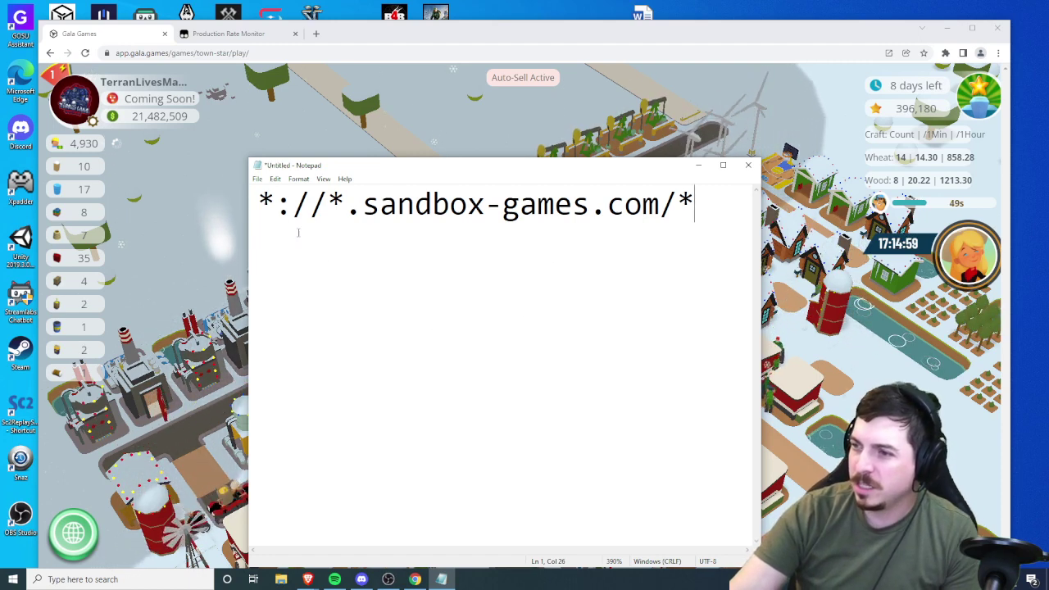
pyautogui.moveTo(759, 306); pyautogui.dragTo(874, 296)
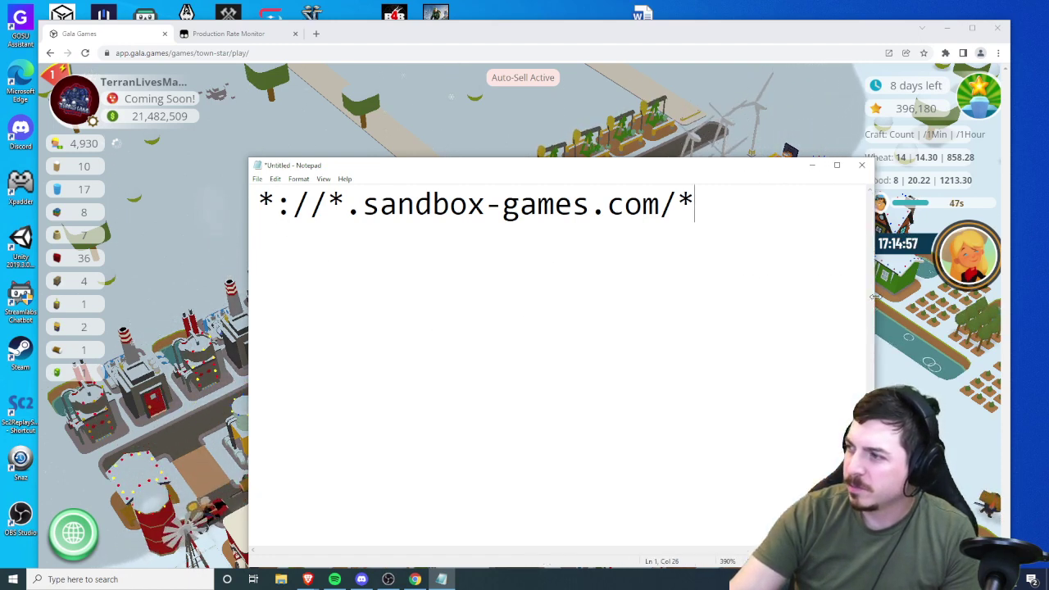
pyautogui.moveTo(415, 170); pyautogui.dragTo(361, 165)
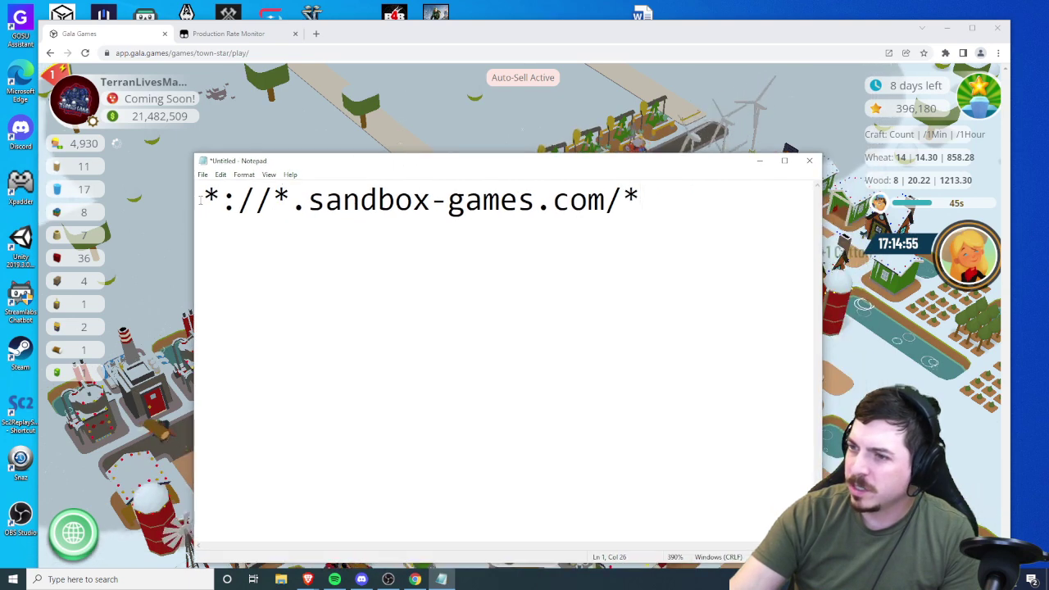
pyautogui.write('@')
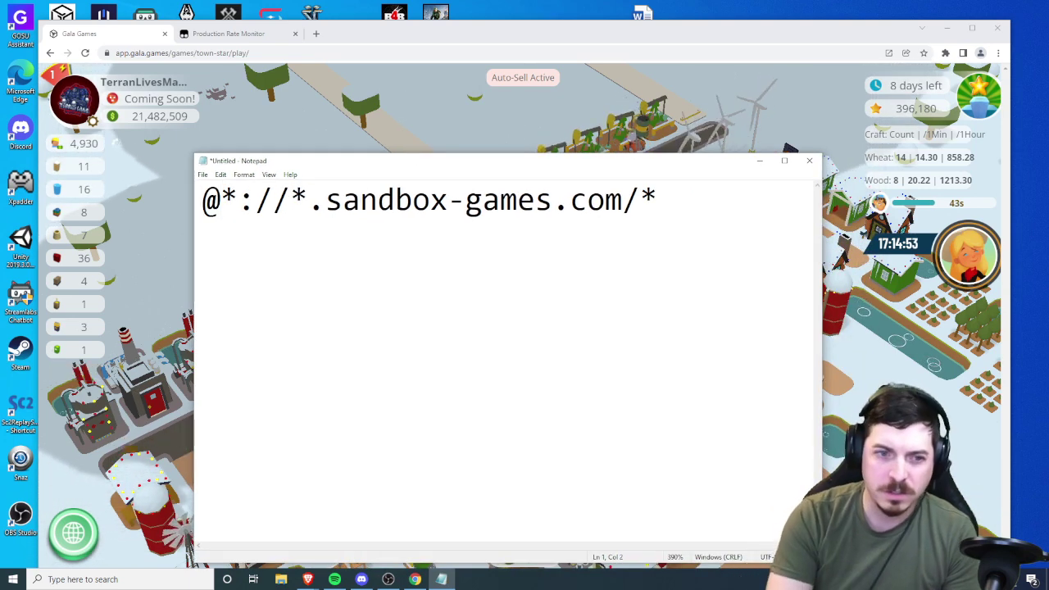
pyautogui.write('mat')
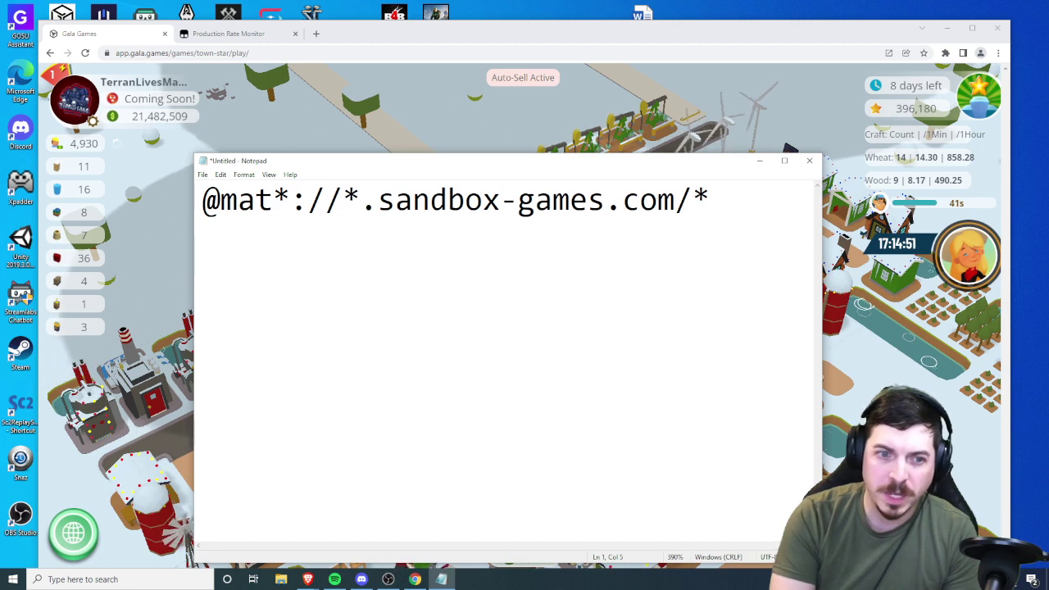
pyautogui.write('ch')
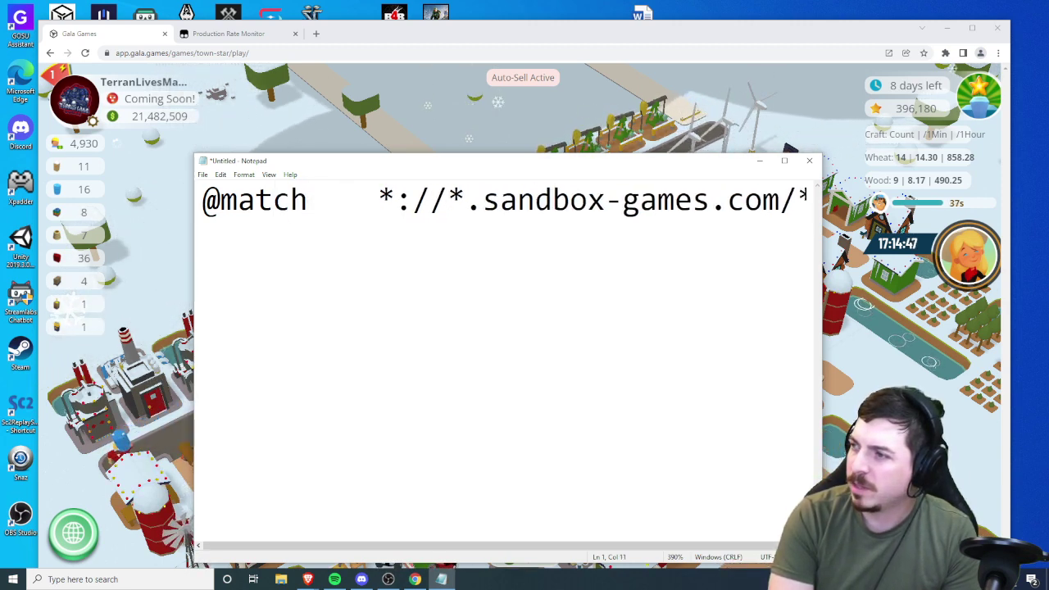
pyautogui.press('BackSpace')
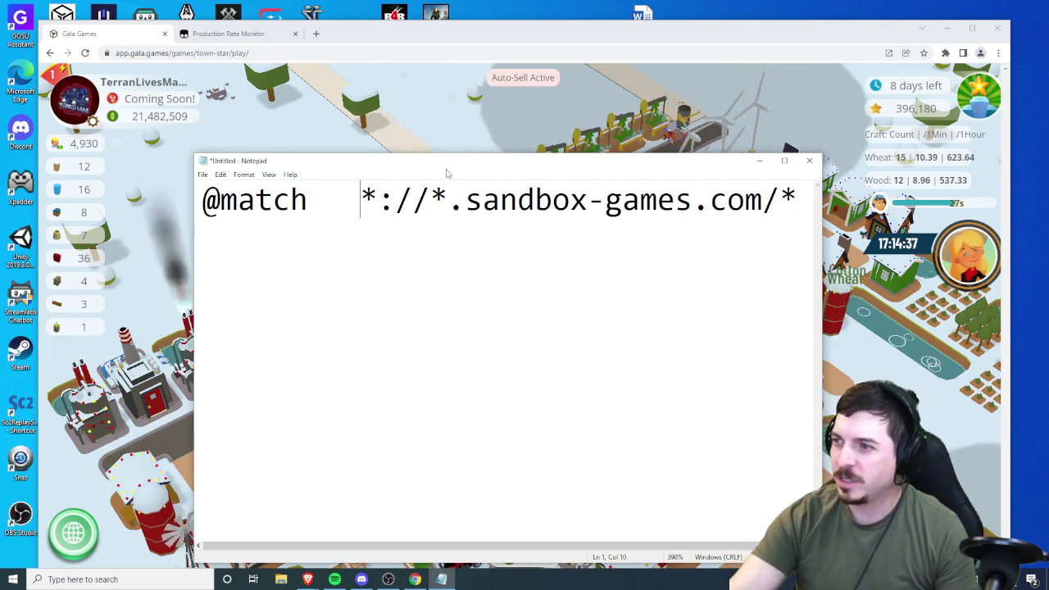
pyautogui.moveTo(446, 173); pyautogui.dragTo(421, 168)
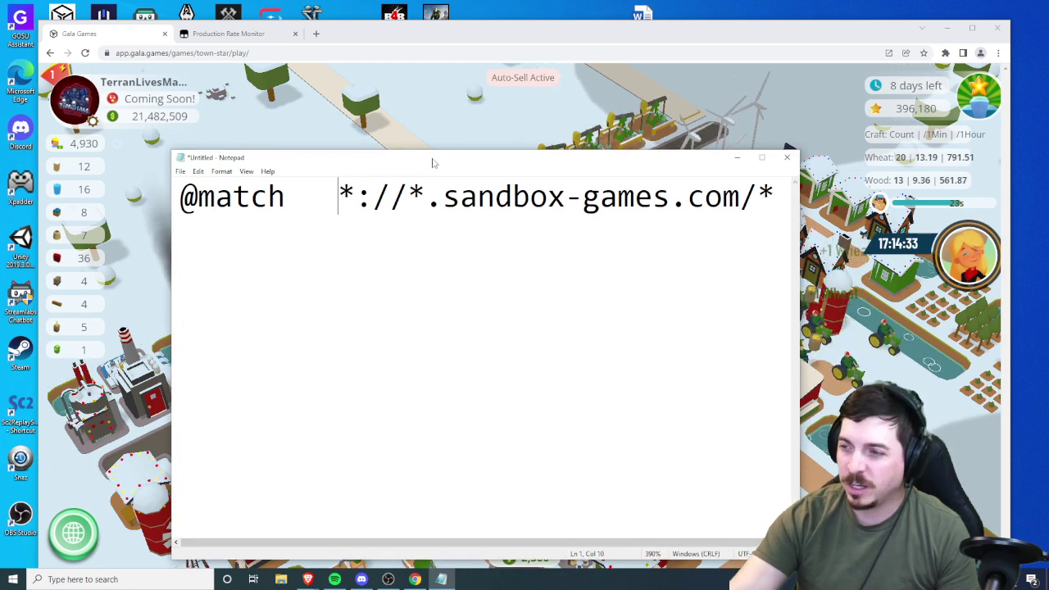
pyautogui.moveTo(451, 165); pyautogui.dragTo(457, 159)
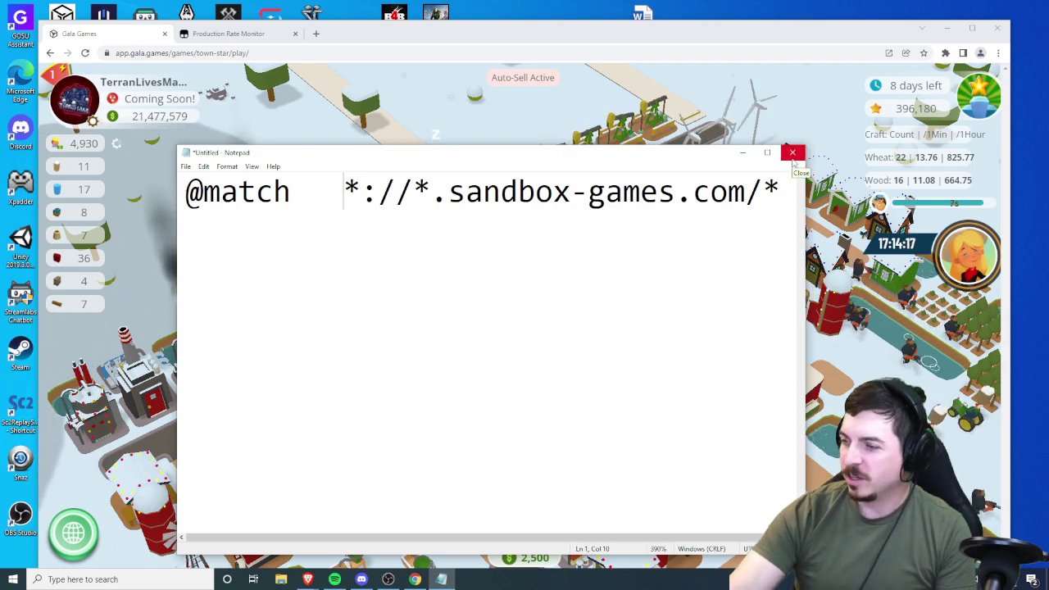
pyautogui.click(793, 156)
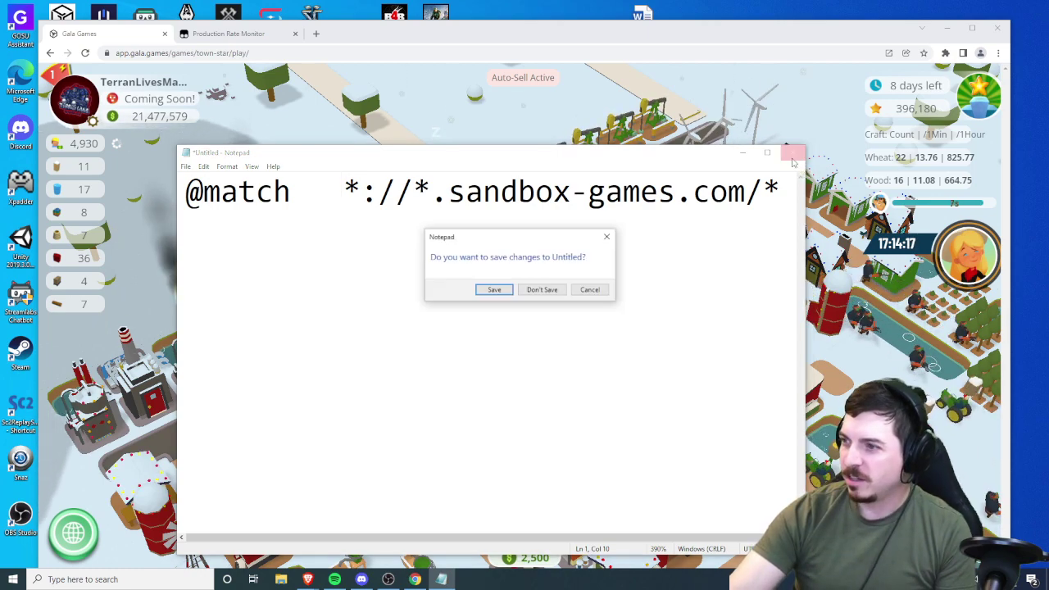
pyautogui.click(542, 290)
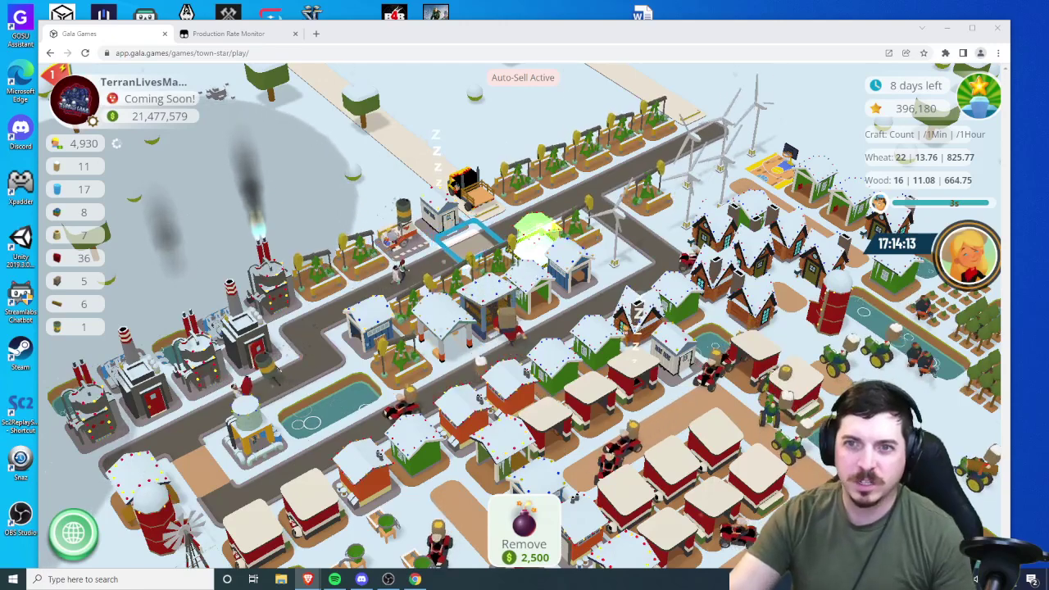